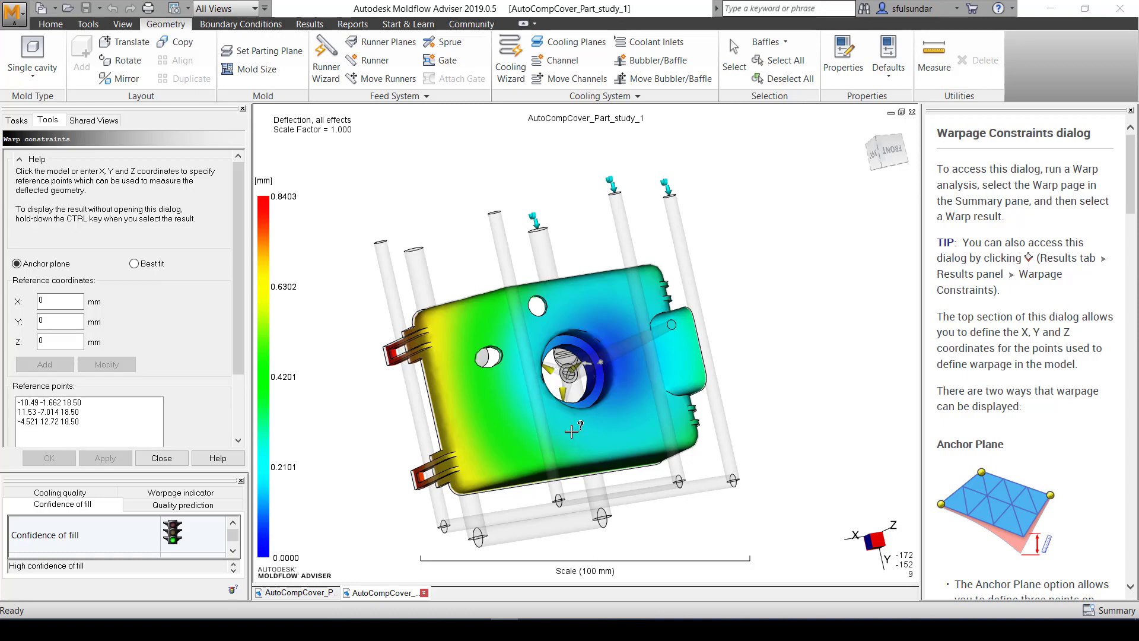
Orbit the deflected part, then close the Warp constraints panel to return to the Tasks tree.
{"action": "mouse_move", "coordinate": [554, 443]}
{"action": "middle_mouse_down"}
{"action": "mouse_move", "coordinate": [635, 281]}
{"action": "mouse_move", "coordinate": [640, 216]}
{"action": "middle_mouse_up"}
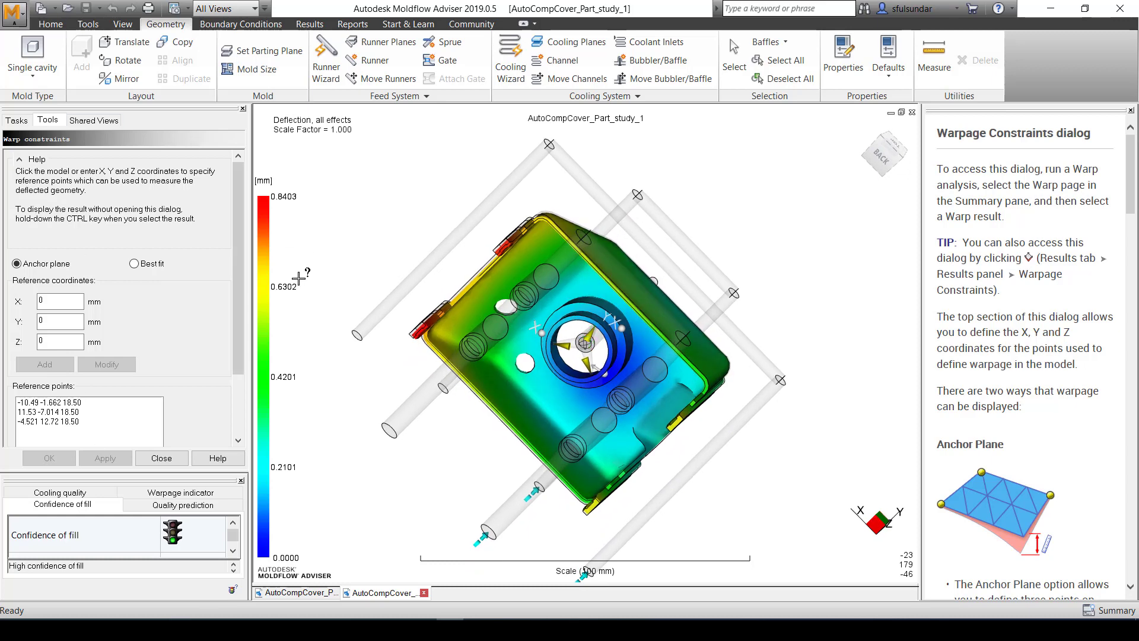
{"action": "scroll", "coordinate": [240, 327], "scroll_direction": "down", "scroll_amount": 2}
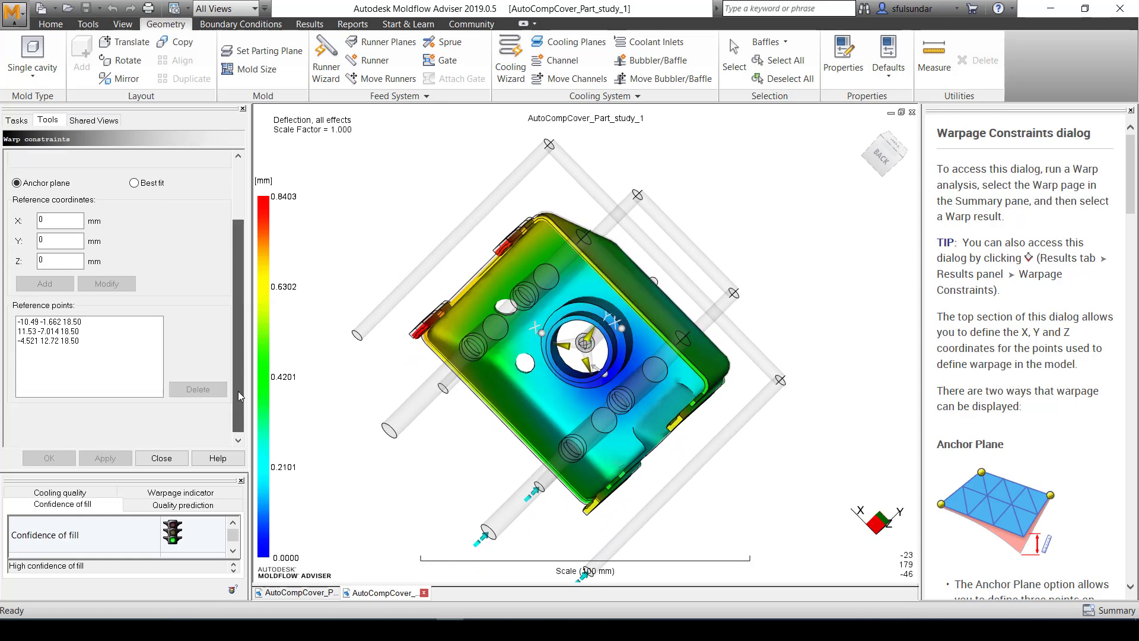
{"action": "left_click", "coordinate": [161, 457]}
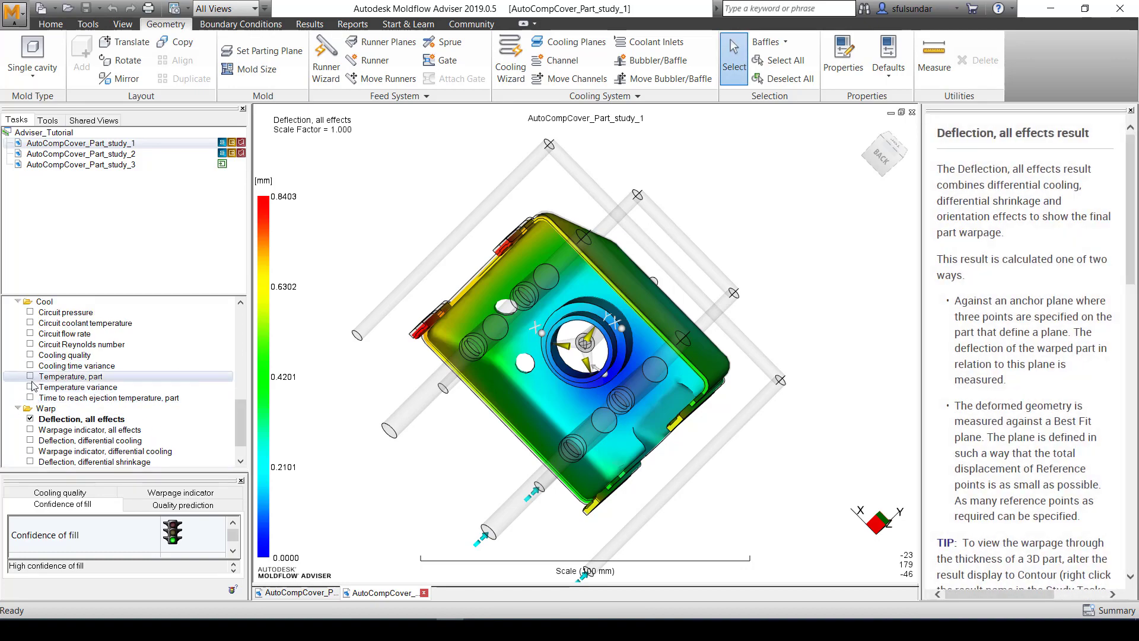
Display study 1's Temperature, part result and orbit the part to inspect it from several angles.
{"action": "left_click", "coordinate": [31, 377]}
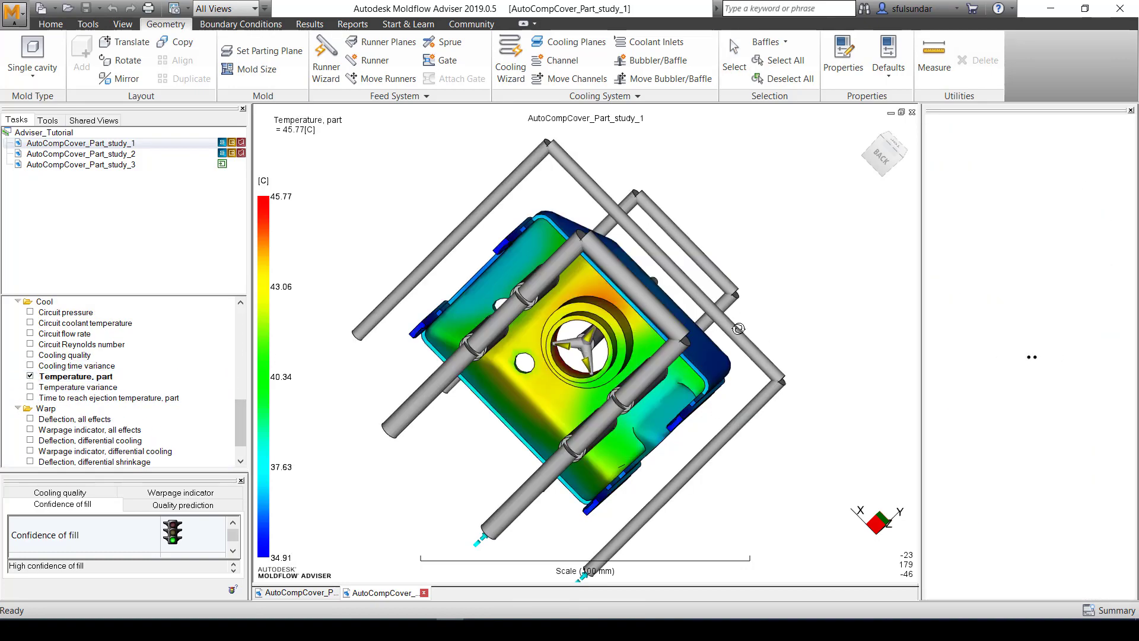
{"action": "middle_click_drag", "start_coordinate": [537, 370], "coordinate": [539, 306]}
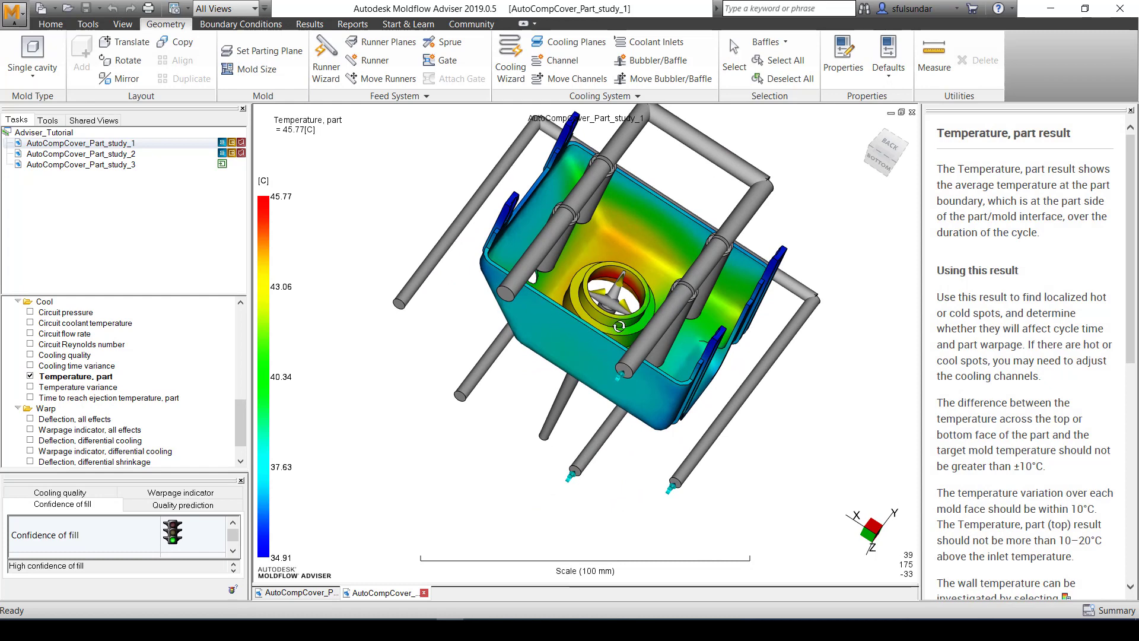
{"action": "middle_click_drag", "start_coordinate": [621, 277], "coordinate": [494, 251]}
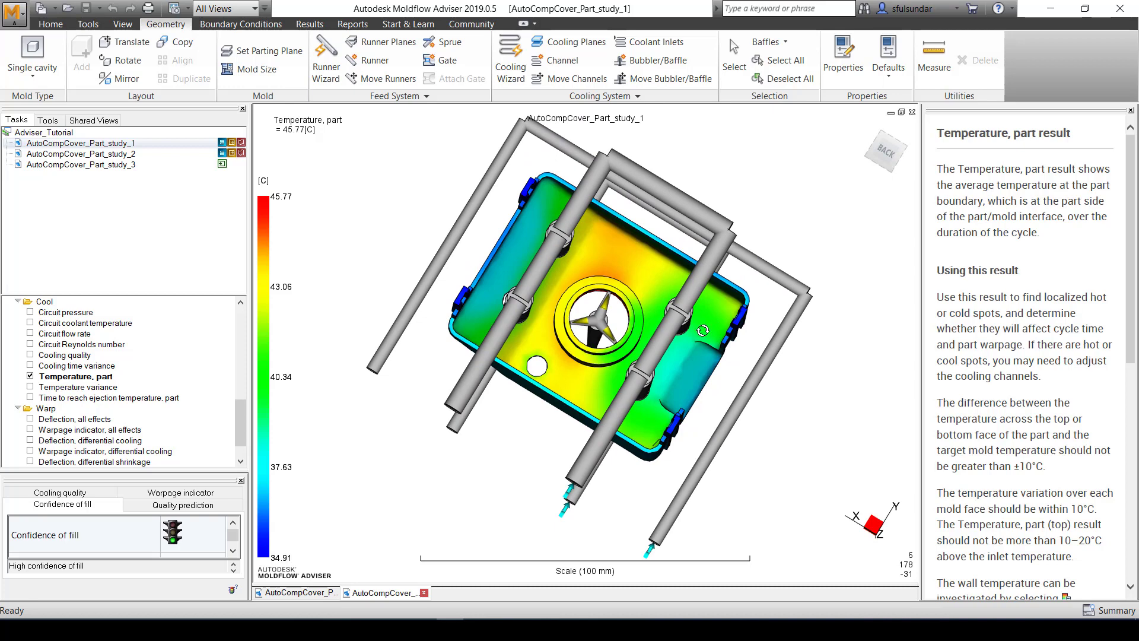
{"action": "middle_click_drag", "start_coordinate": [527, 378], "coordinate": [430, 337]}
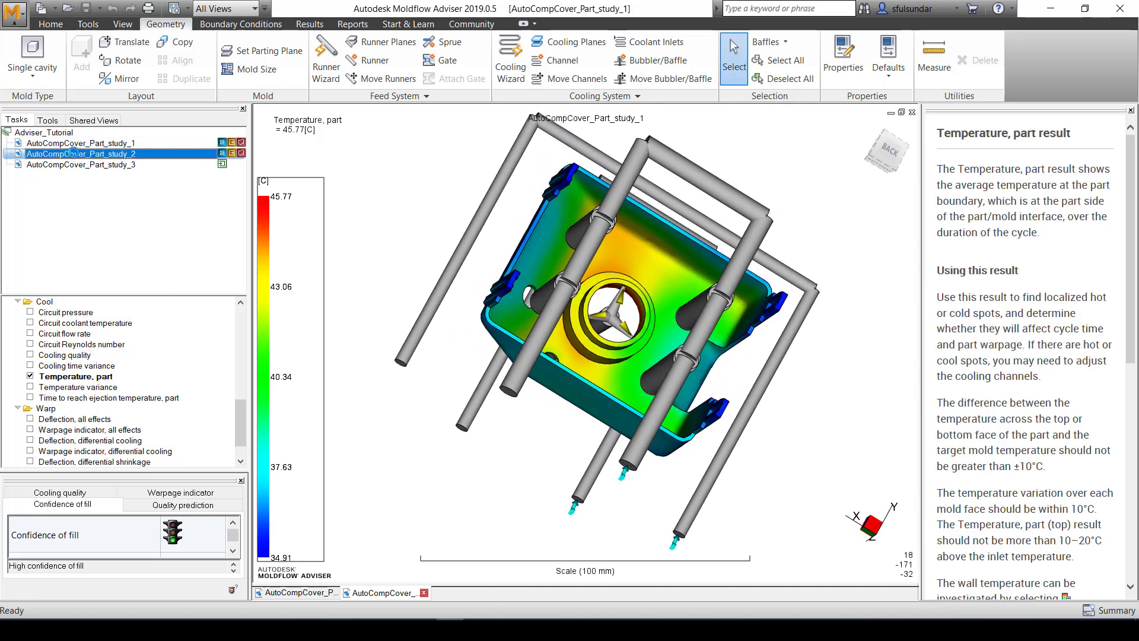
Switch to study 2 and display its Temperature, part result, orbiting to a top-down view.
{"action": "double_click", "coordinate": [75, 153]}
{"action": "mouse_move", "coordinate": [581, 466]}
{"action": "middle_mouse_down"}
{"action": "mouse_move", "coordinate": [582, 291]}
{"action": "mouse_move", "coordinate": [516, 502]}
{"action": "middle_mouse_up"}
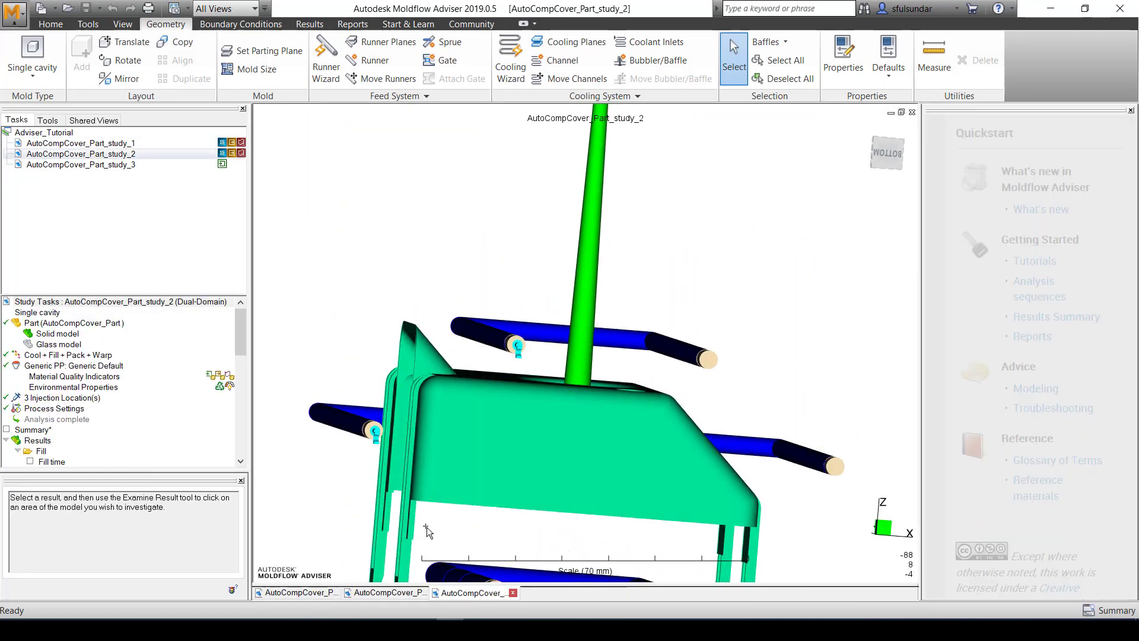
{"action": "mouse_move", "coordinate": [637, 508]}
{"action": "middle_mouse_down"}
{"action": "mouse_move", "coordinate": [678, 298]}
{"action": "mouse_move", "coordinate": [637, 252]}
{"action": "middle_mouse_up"}
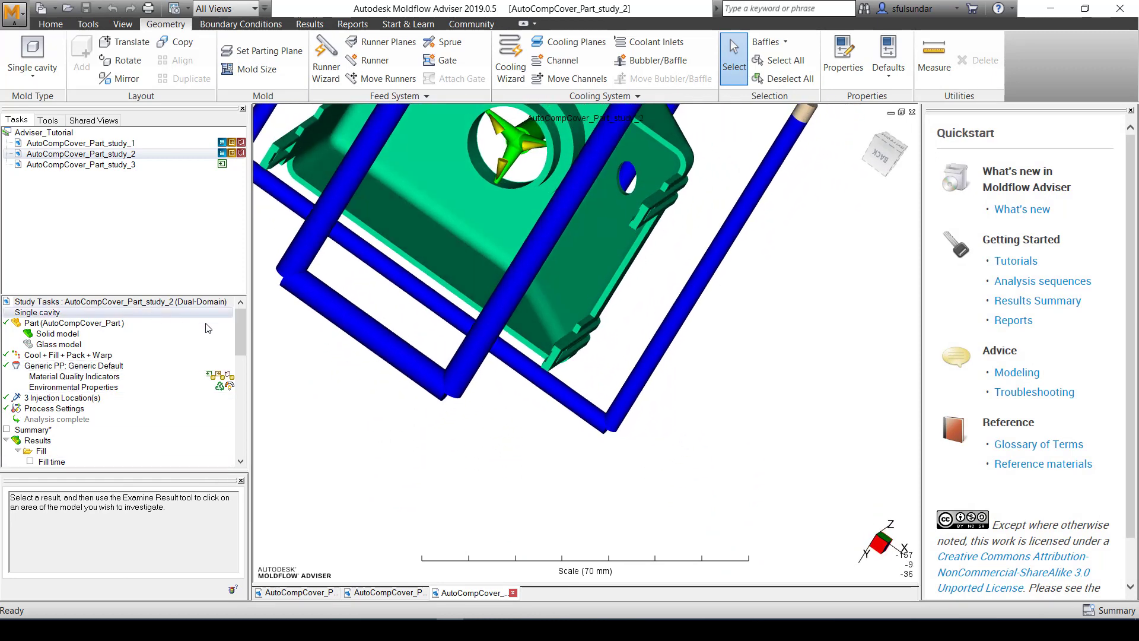
{"action": "mouse_move", "coordinate": [244, 345]}
{"action": "left_mouse_down"}
{"action": "mouse_move", "coordinate": [240, 439]}
{"action": "mouse_move", "coordinate": [242, 421]}
{"action": "left_mouse_up"}
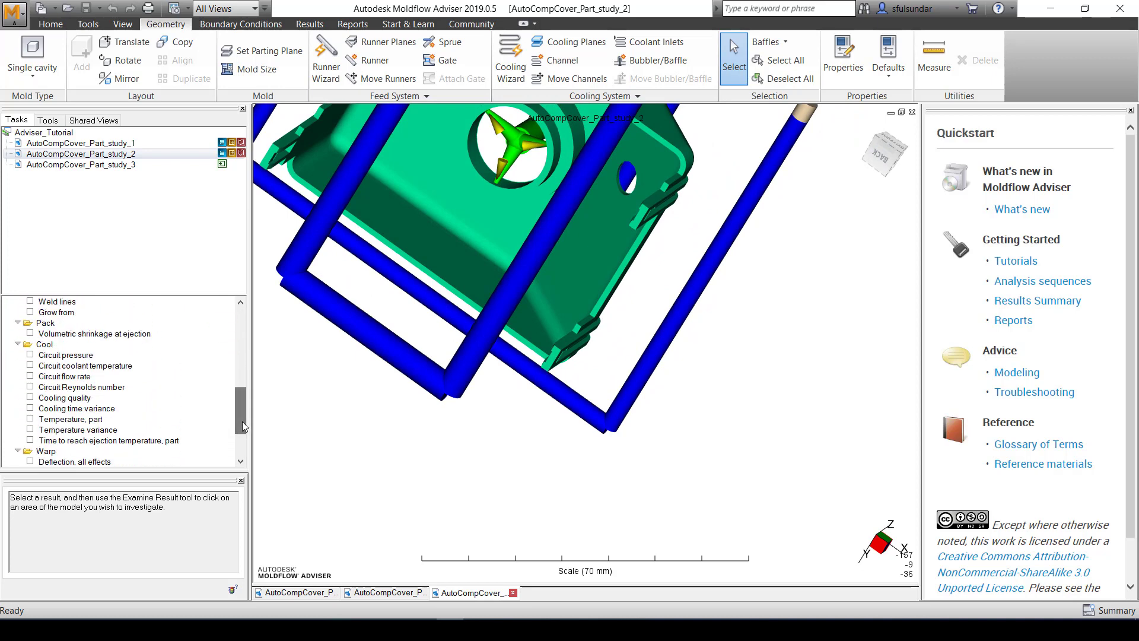
{"action": "left_click", "coordinate": [30, 420]}
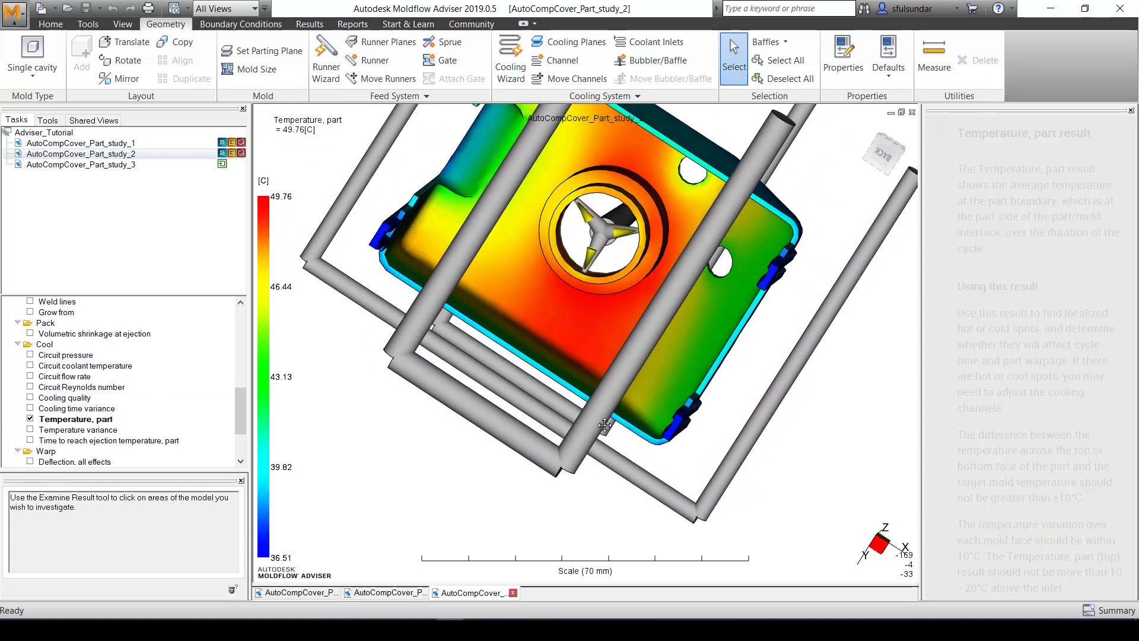
{"action": "mouse_move", "coordinate": [604, 427]}
{"action": "middle_mouse_down"}
{"action": "mouse_move", "coordinate": [515, 332]}
{"action": "mouse_move", "coordinate": [619, 243]}
{"action": "middle_mouse_up"}
Examine the temperature plot at several points on the part, reading values such as 49.10 °C.
{"action": "right_click", "coordinate": [648, 264]}
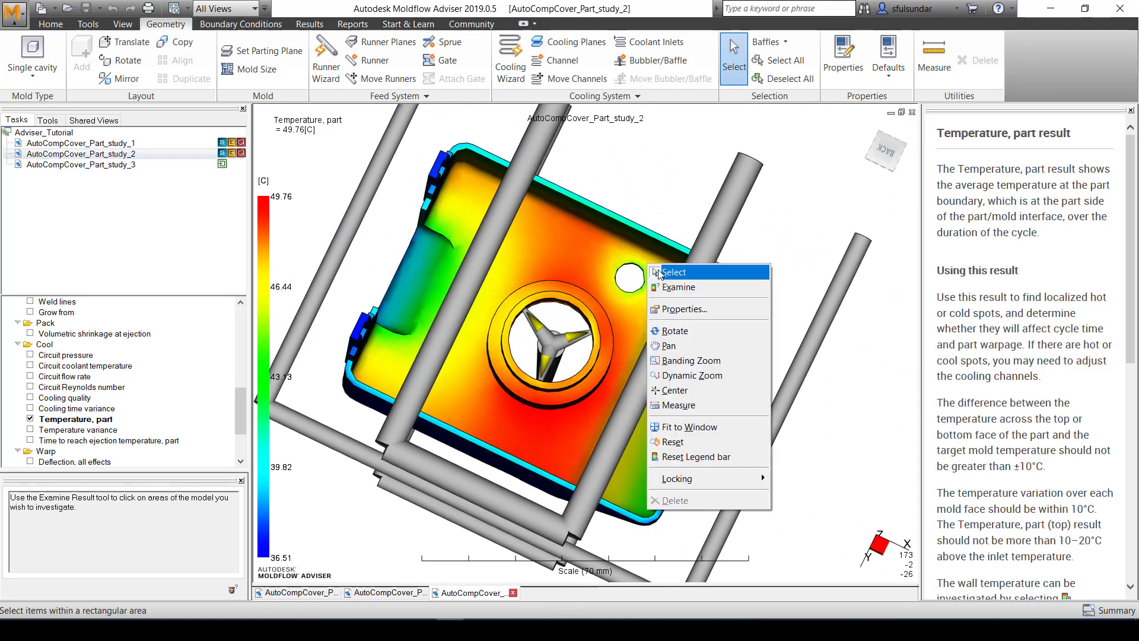
{"action": "left_click", "coordinate": [679, 287]}
{"action": "left_click", "coordinate": [592, 236]}
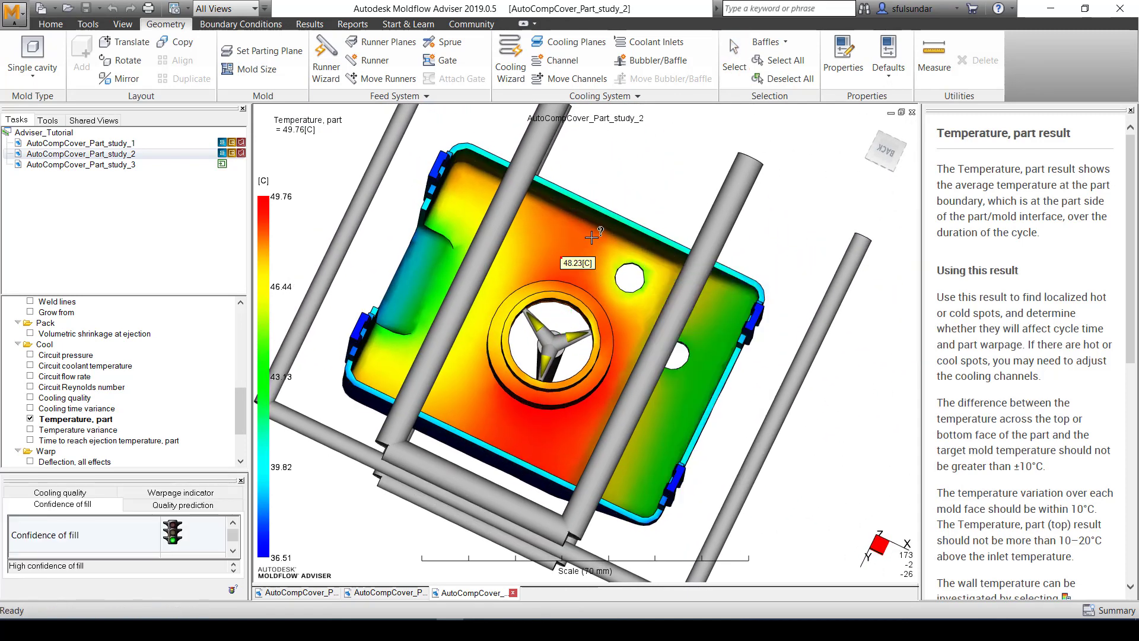
{"action": "left_click", "coordinate": [533, 430]}
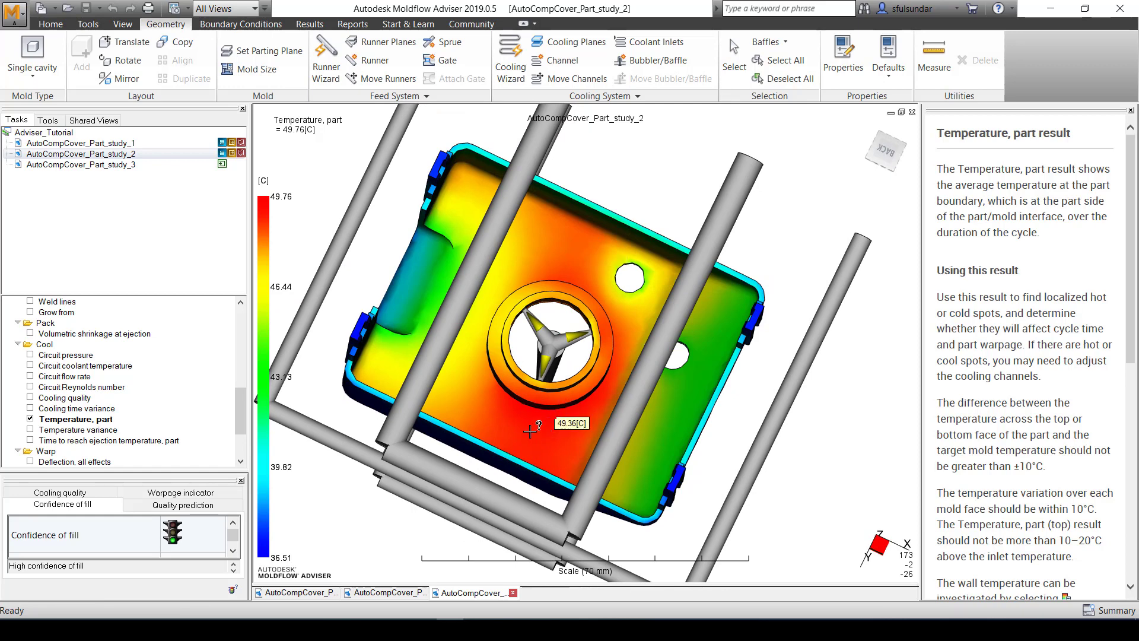
{"action": "left_click", "coordinate": [510, 427]}
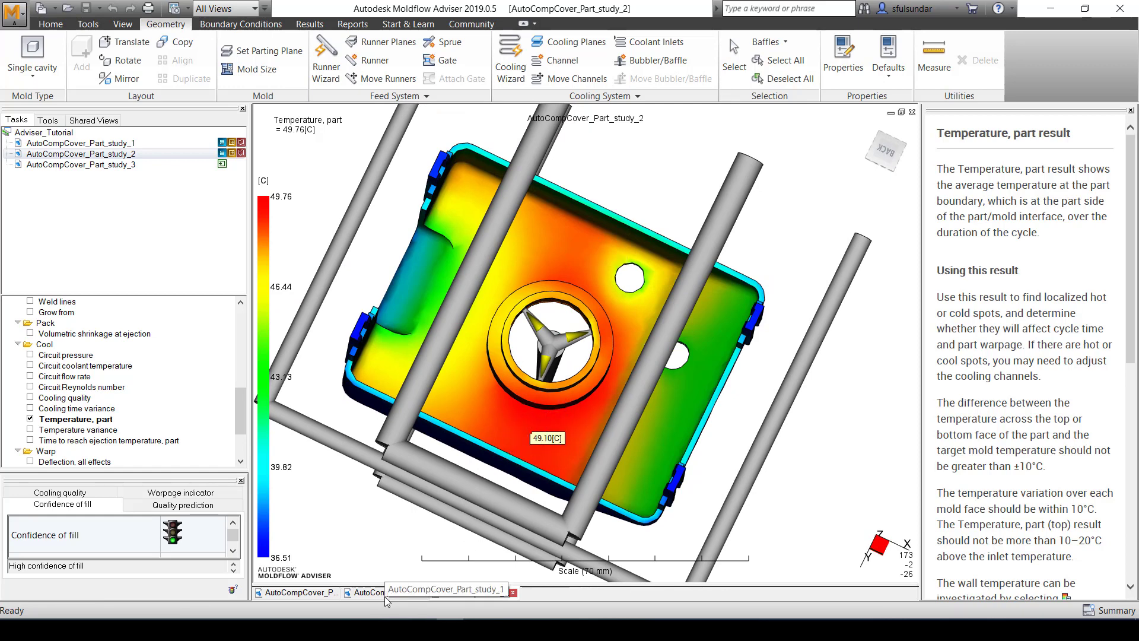
Close the study 3 window, answering the save-changes prompt.
{"action": "left_click", "coordinate": [303, 592]}
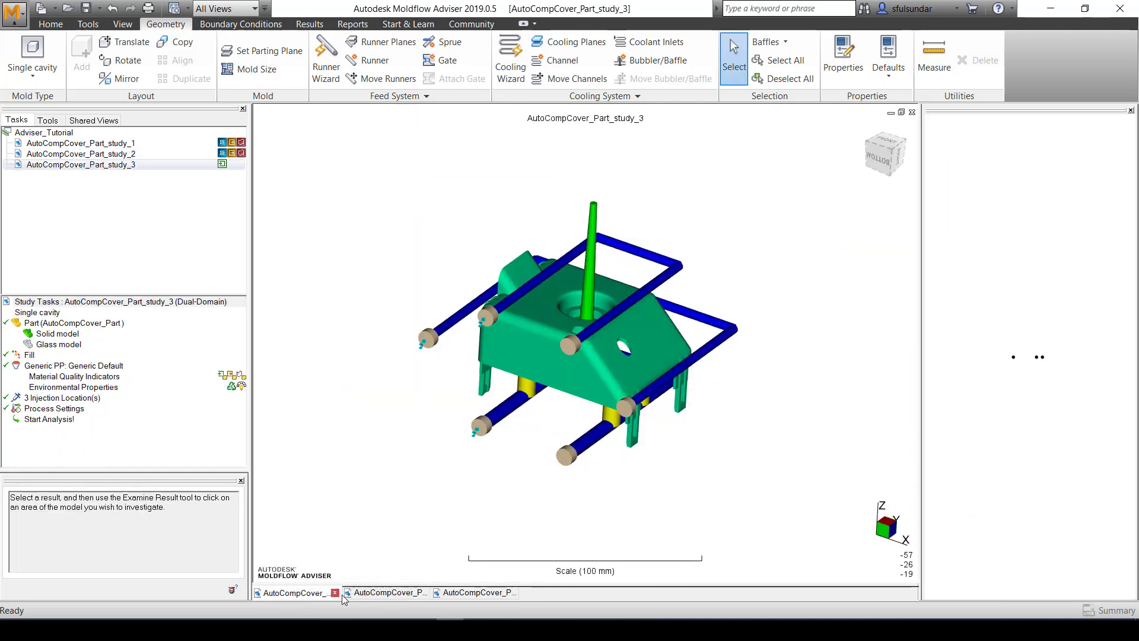
{"action": "left_click", "coordinate": [335, 593]}
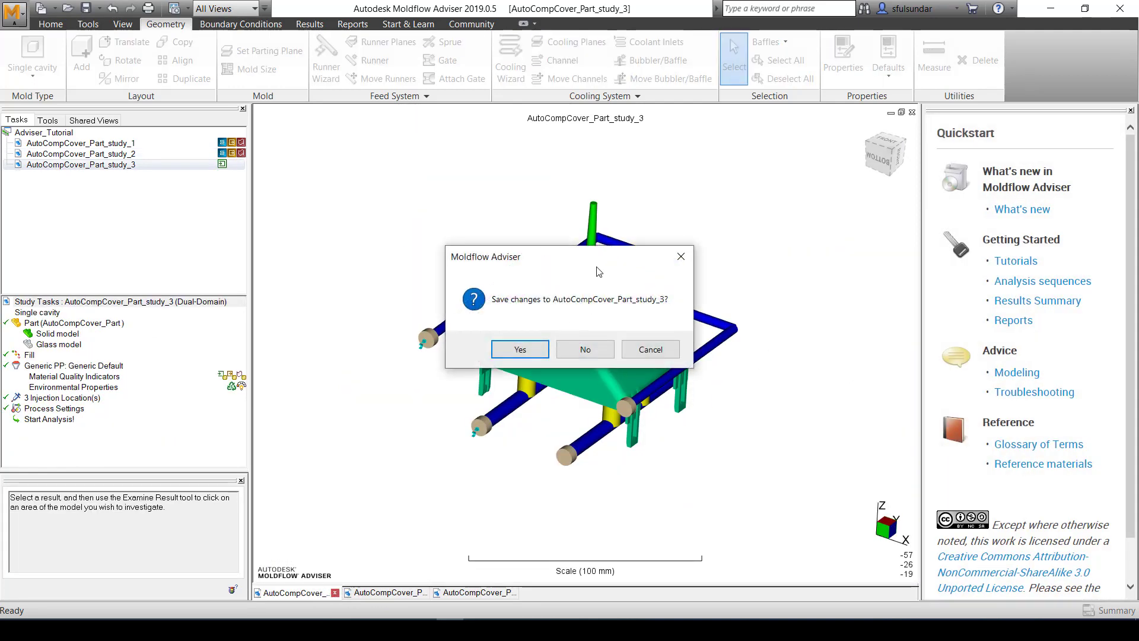
{"action": "left_click", "coordinate": [521, 349]}
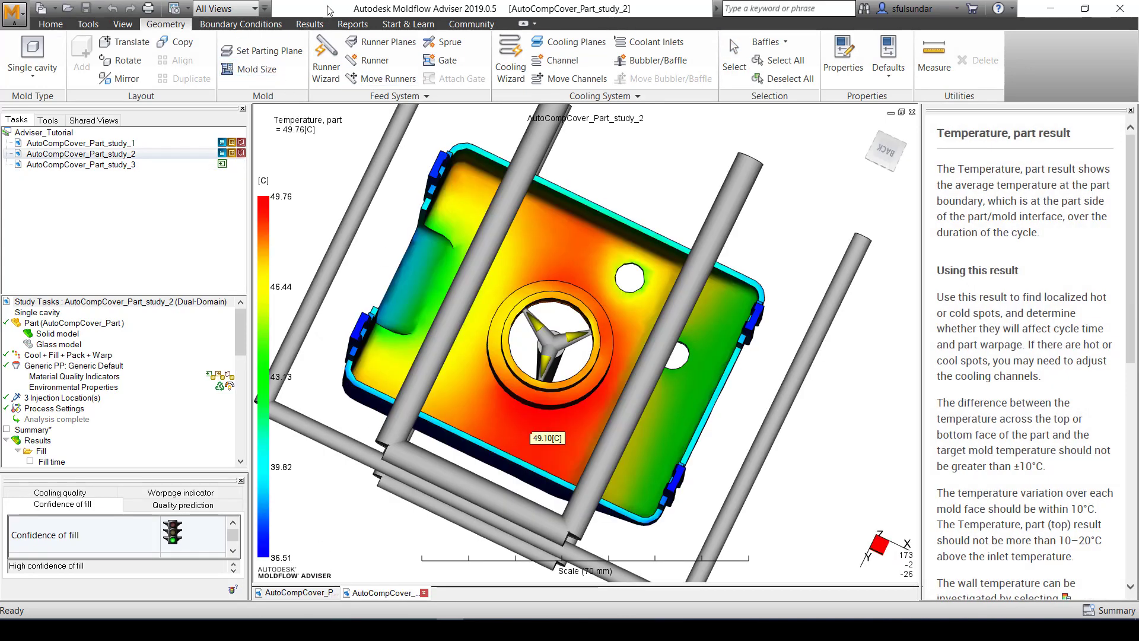
Lock all plots across the open studies via View > Lock Plot > Lock All Plots.
{"action": "left_click", "coordinate": [122, 24]}
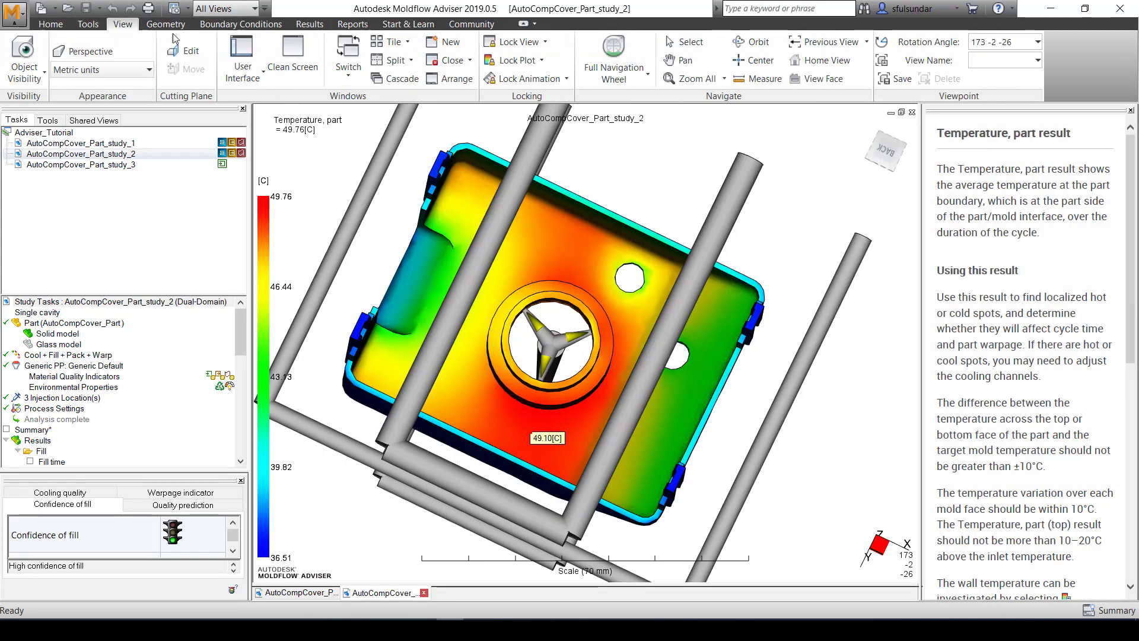
{"action": "left_click", "coordinate": [516, 42]}
{"action": "left_click", "coordinate": [503, 76]}
{"action": "left_click", "coordinate": [522, 62]}
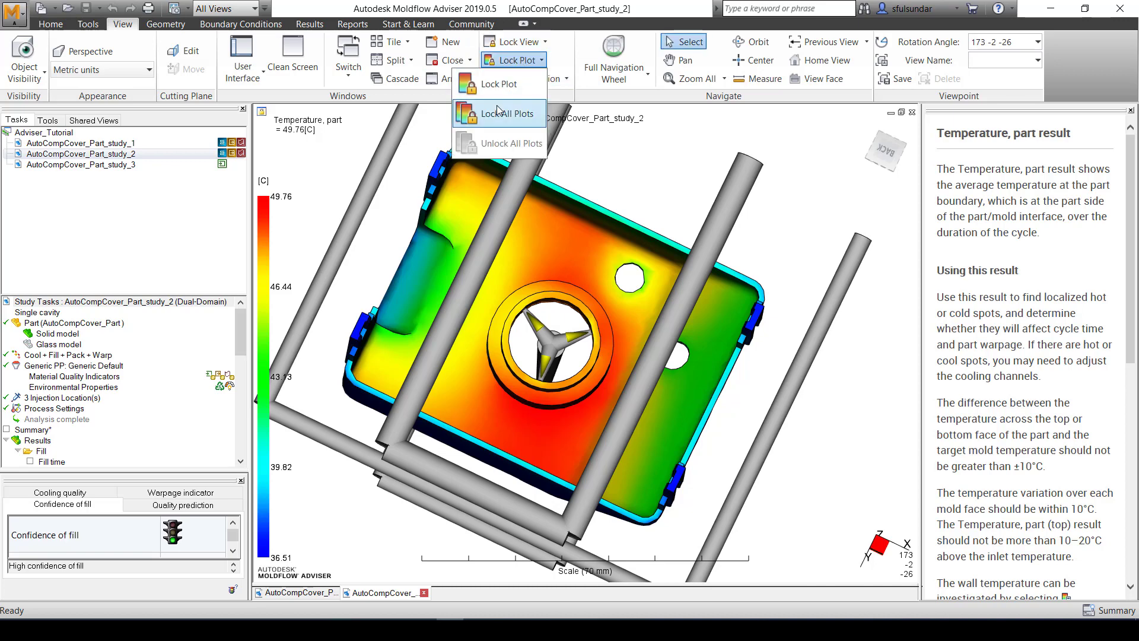
{"action": "left_click", "coordinate": [498, 114]}
{"action": "left_click", "coordinate": [405, 43]}
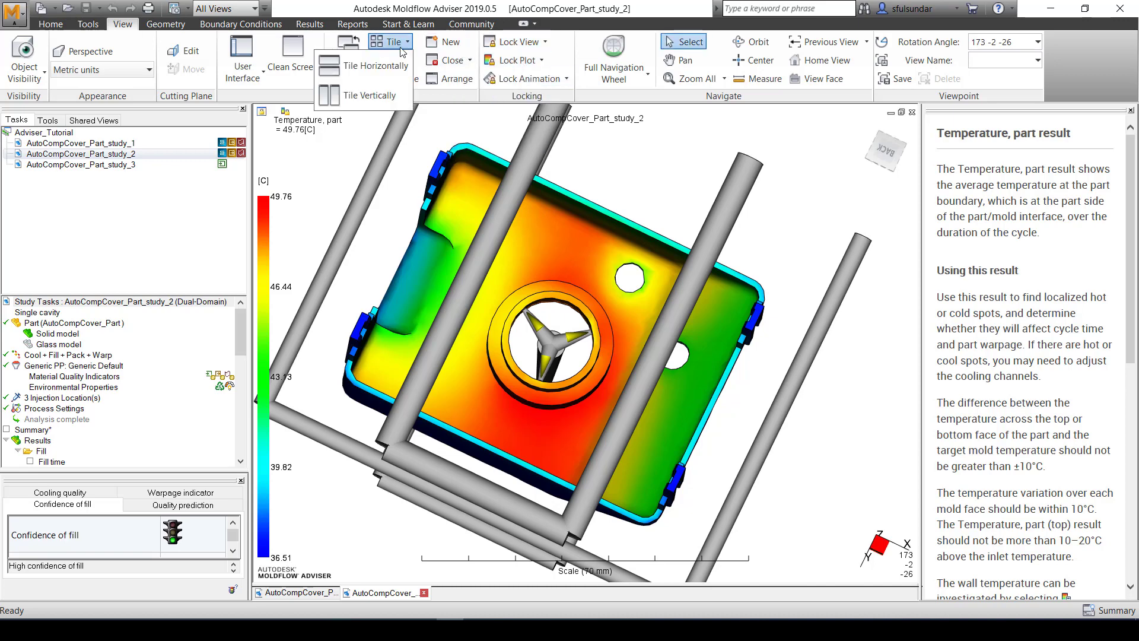
Tile study 2 and study 1 vertically side by side and orbit both locked views together.
{"action": "left_click", "coordinate": [366, 97]}
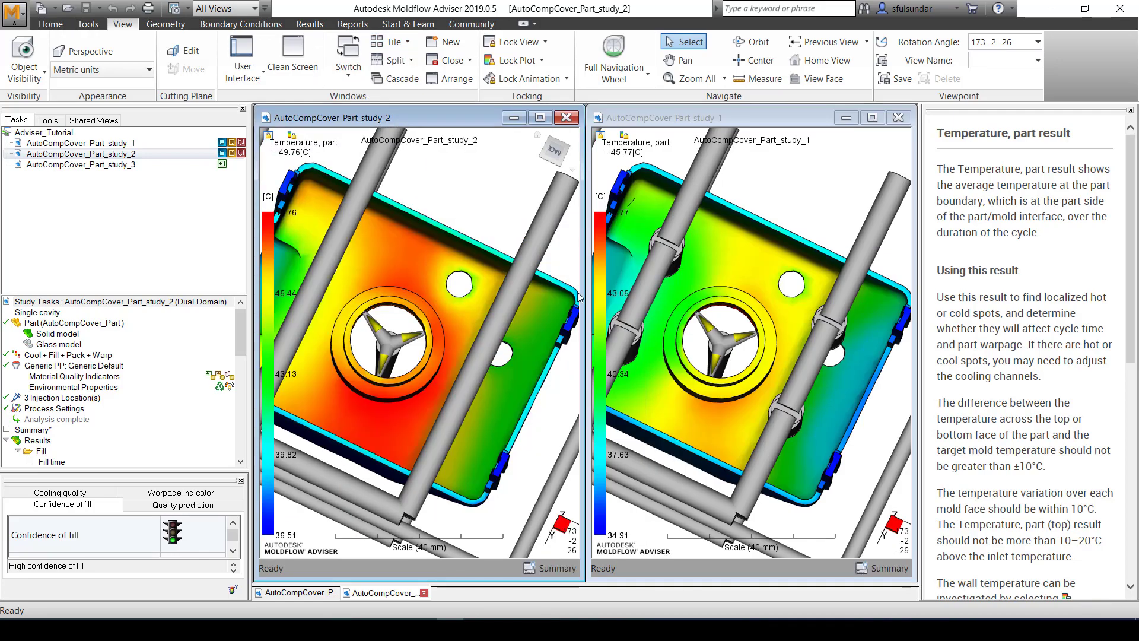
{"action": "middle_click_drag", "start_coordinate": [531, 249], "coordinate": [736, 255]}
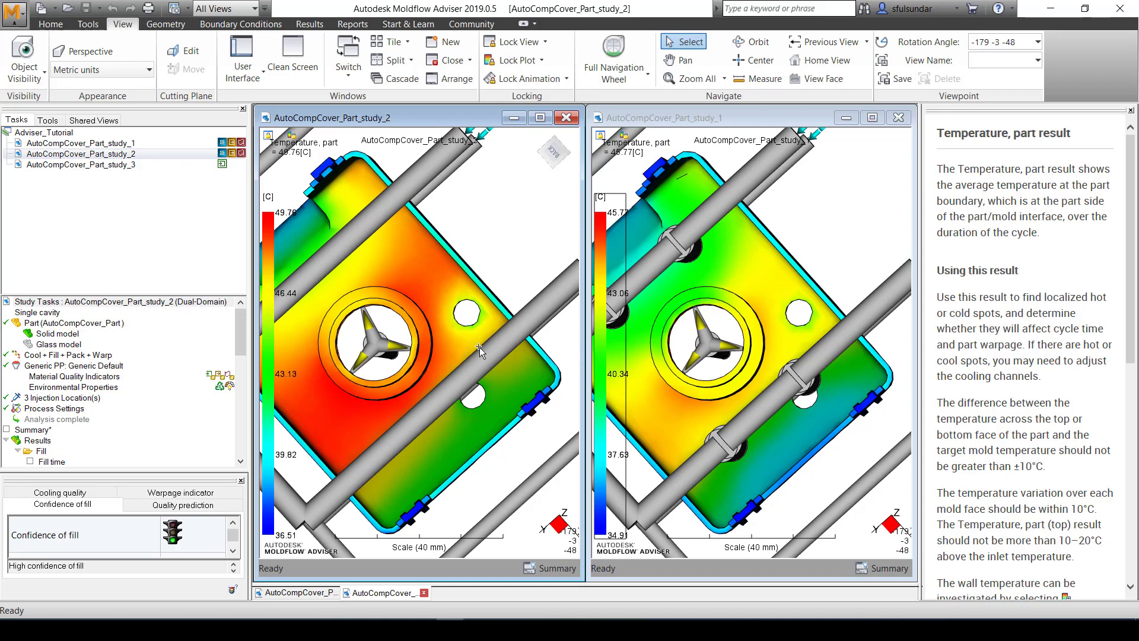
{"action": "middle_click_drag", "start_coordinate": [482, 342], "coordinate": [428, 338]}
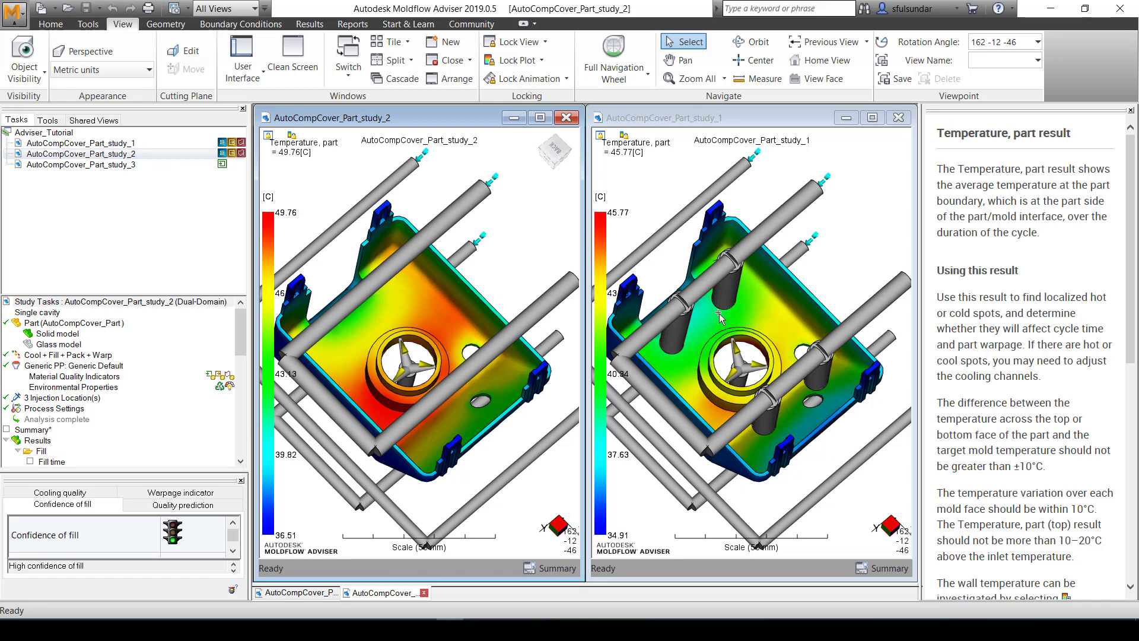
{"action": "mouse_move", "coordinate": [721, 318]}
{"action": "middle_mouse_down"}
{"action": "mouse_move", "coordinate": [719, 290]}
{"action": "mouse_move", "coordinate": [767, 389]}
{"action": "middle_mouse_up"}
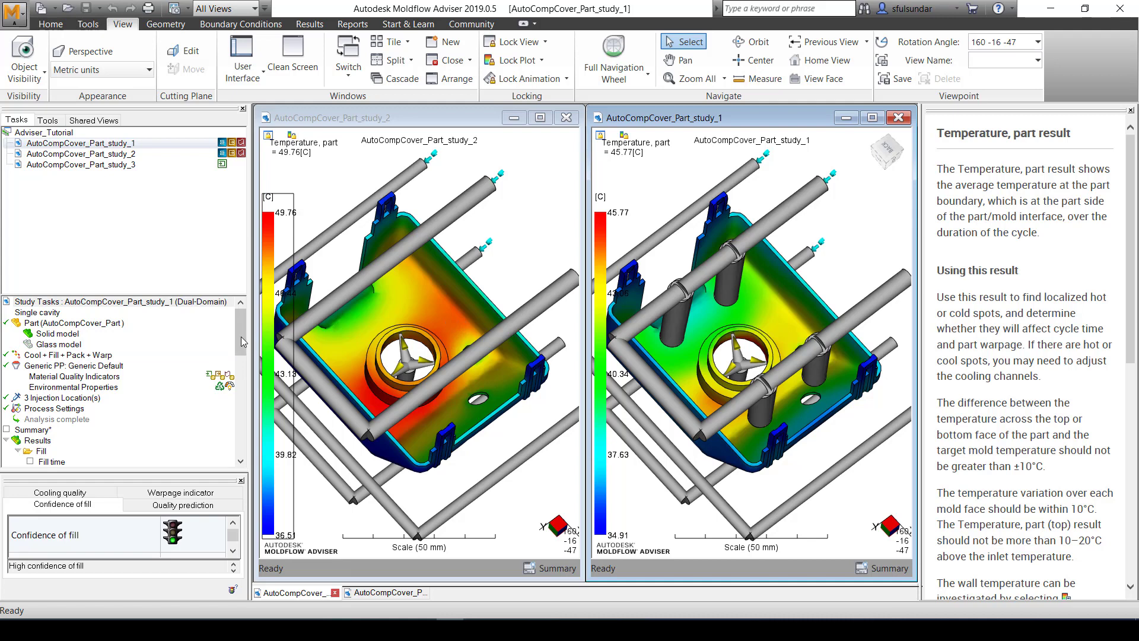
{"action": "left_click_drag", "start_coordinate": [241, 339], "coordinate": [231, 436]}
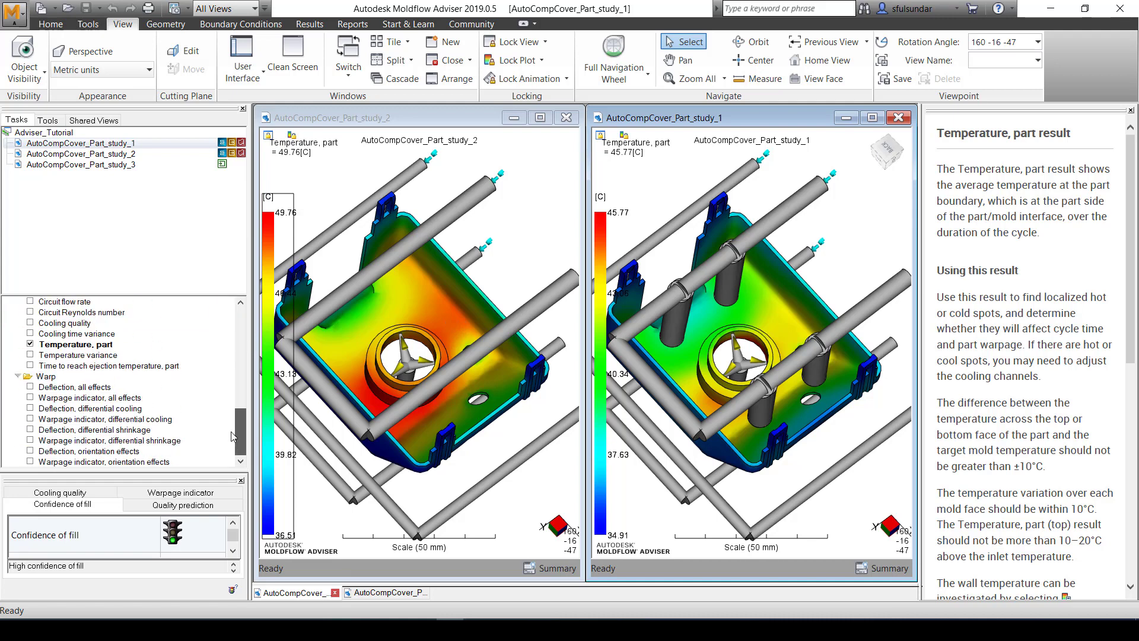
Display Deflection, all effects in both windows and set study 1's deflection to a best-fit plane.
{"action": "left_click", "coordinate": [32, 389]}
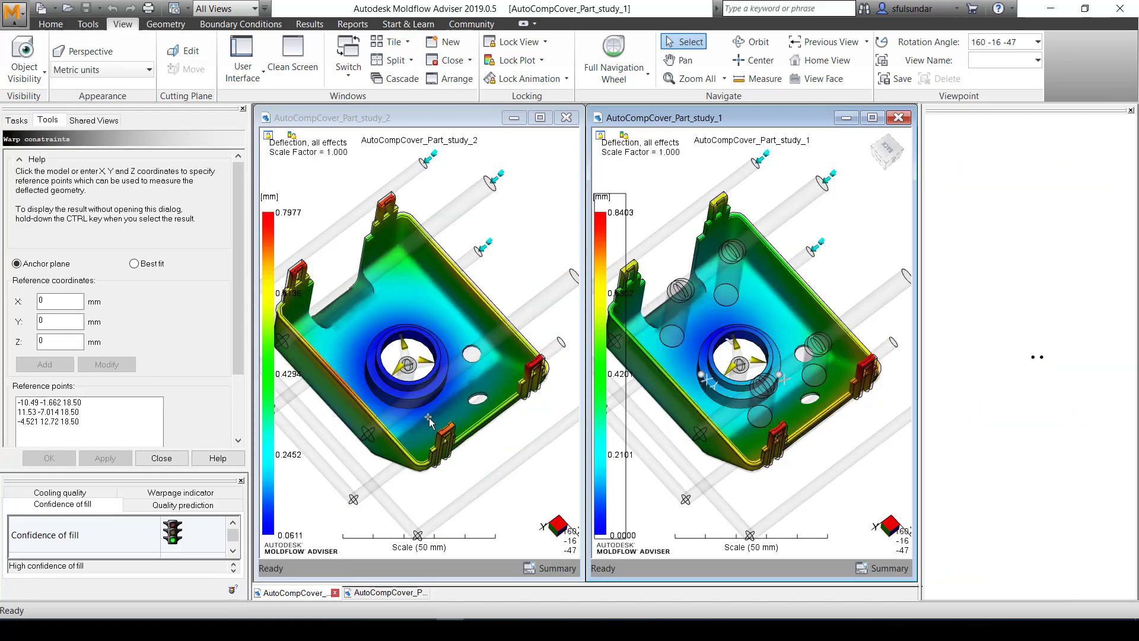
{"action": "mouse_move", "coordinate": [434, 421]}
{"action": "middle_mouse_down"}
{"action": "mouse_move", "coordinate": [430, 392]}
{"action": "mouse_move", "coordinate": [348, 383]}
{"action": "middle_mouse_up"}
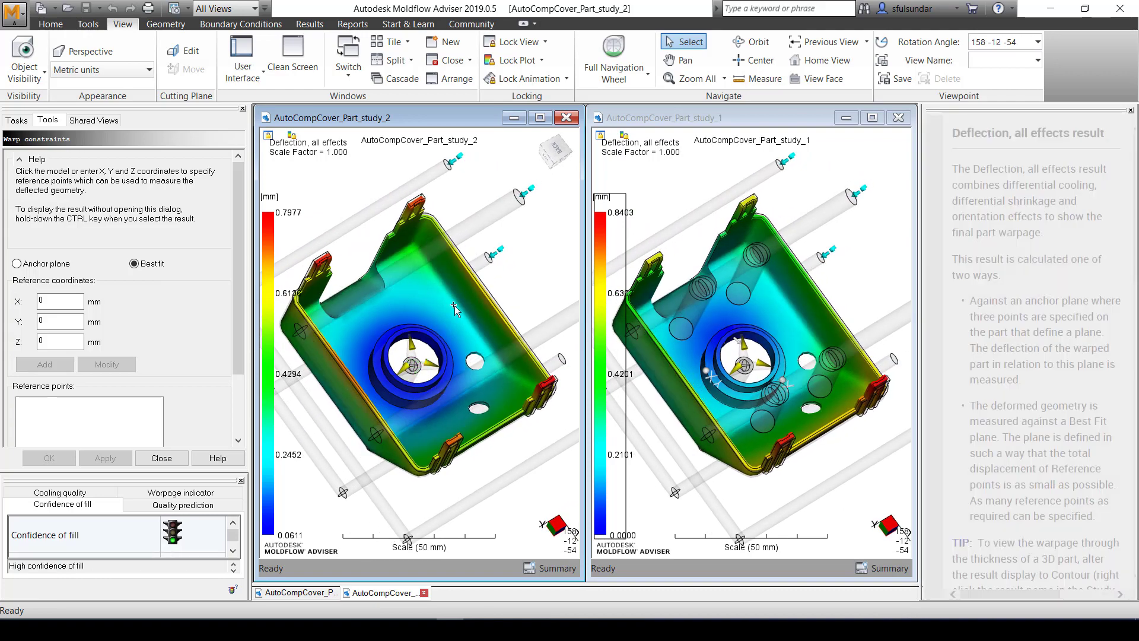
{"action": "middle_click_drag", "start_coordinate": [445, 310], "coordinate": [378, 333]}
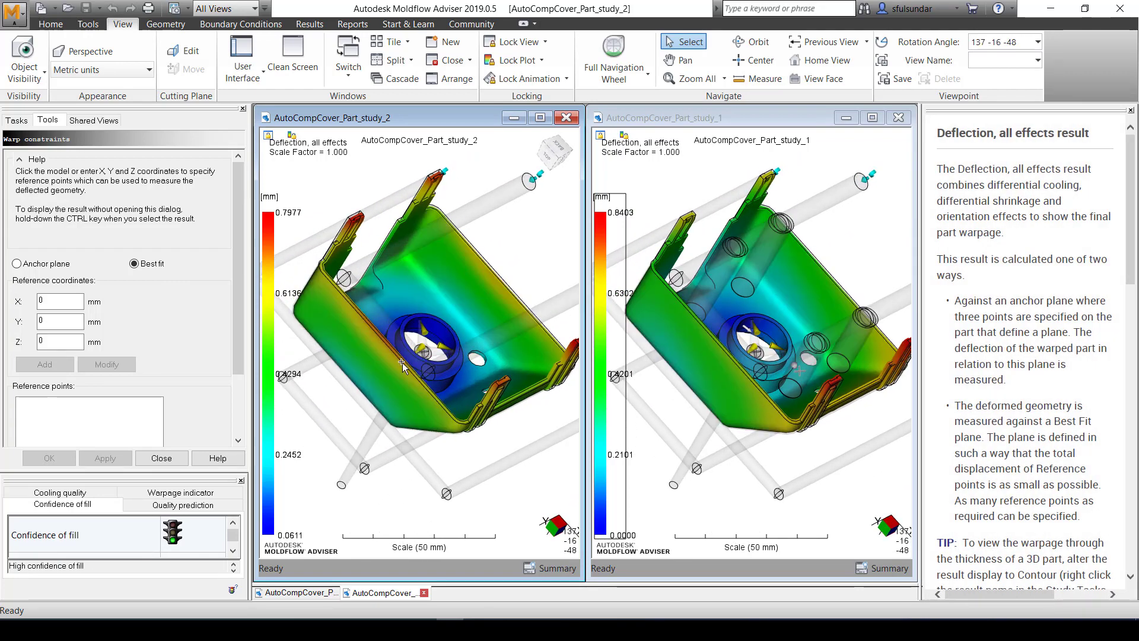
{"action": "left_click", "coordinate": [785, 296]}
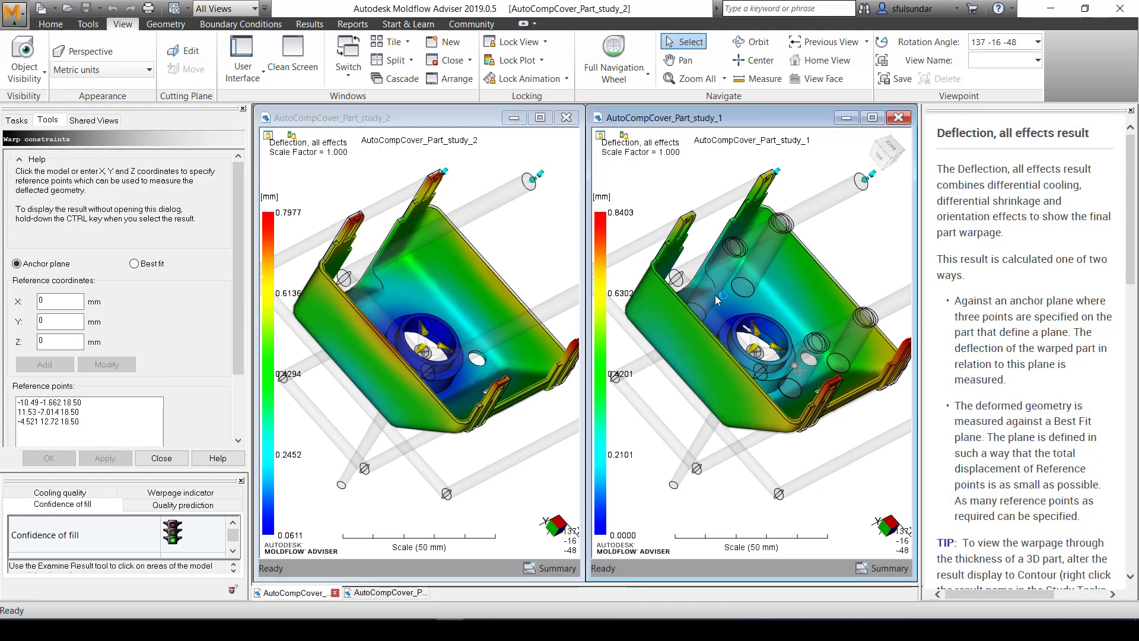
{"action": "left_click", "coordinate": [134, 264]}
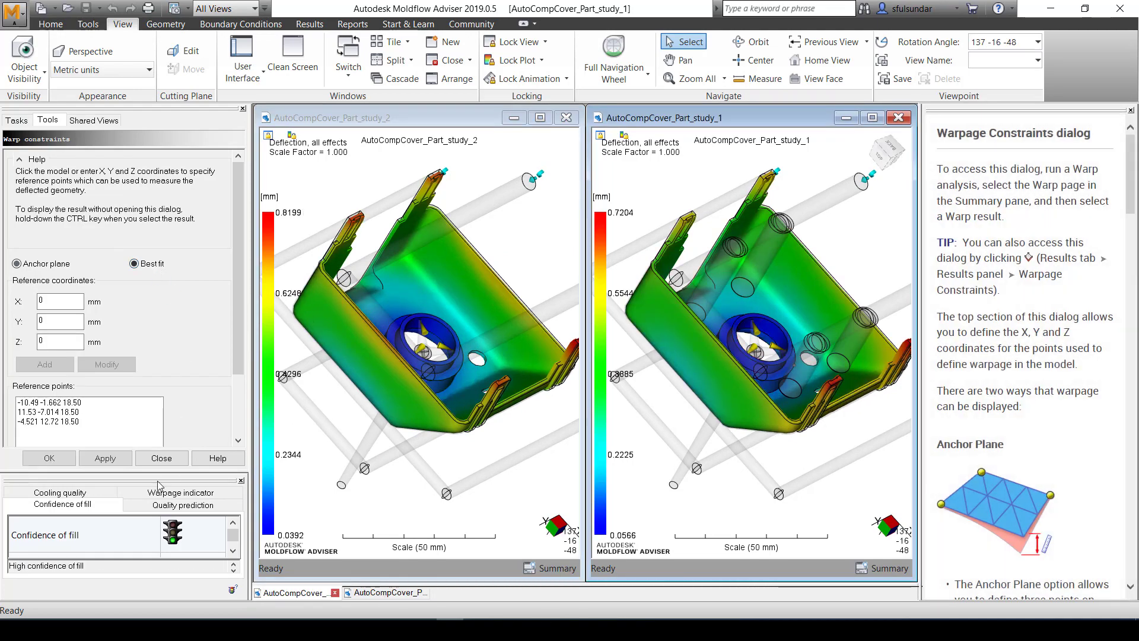
{"action": "mouse_move", "coordinate": [873, 305]}
{"action": "middle_mouse_down"}
{"action": "mouse_move", "coordinate": [826, 308]}
{"action": "mouse_move", "coordinate": [264, 218]}
{"action": "middle_mouse_up"}
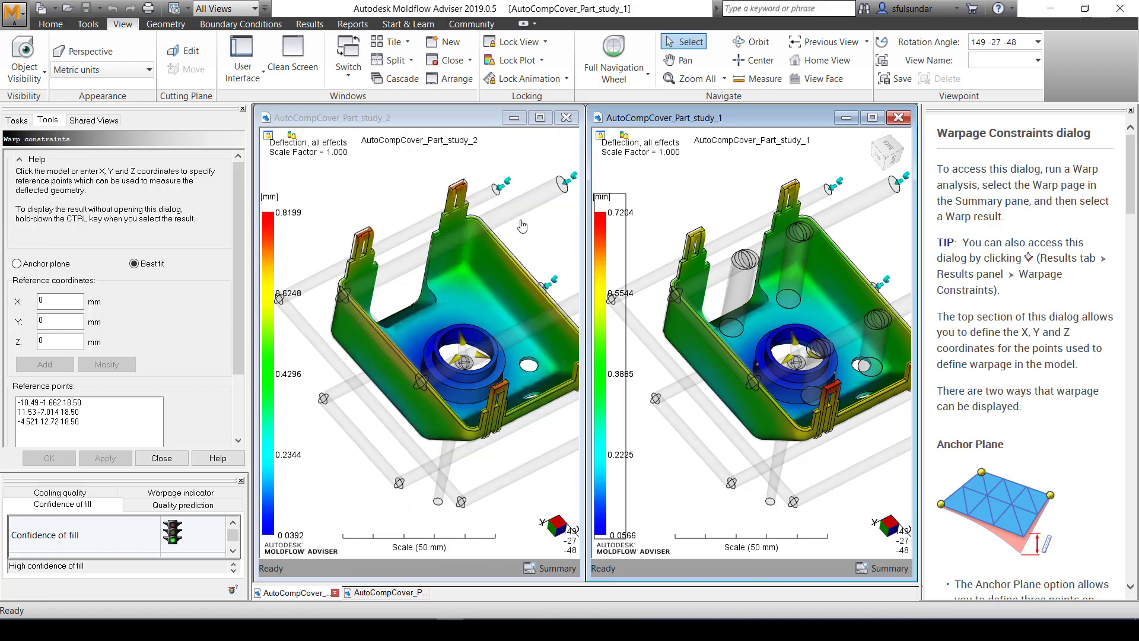
{"action": "scroll", "coordinate": [659, 333], "scroll_direction": "up", "scroll_amount": 2}
{"action": "scroll", "coordinate": [680, 320], "scroll_direction": "up", "scroll_amount": 2}
{"action": "scroll", "coordinate": [680, 319], "scroll_direction": "up", "scroll_amount": 2}
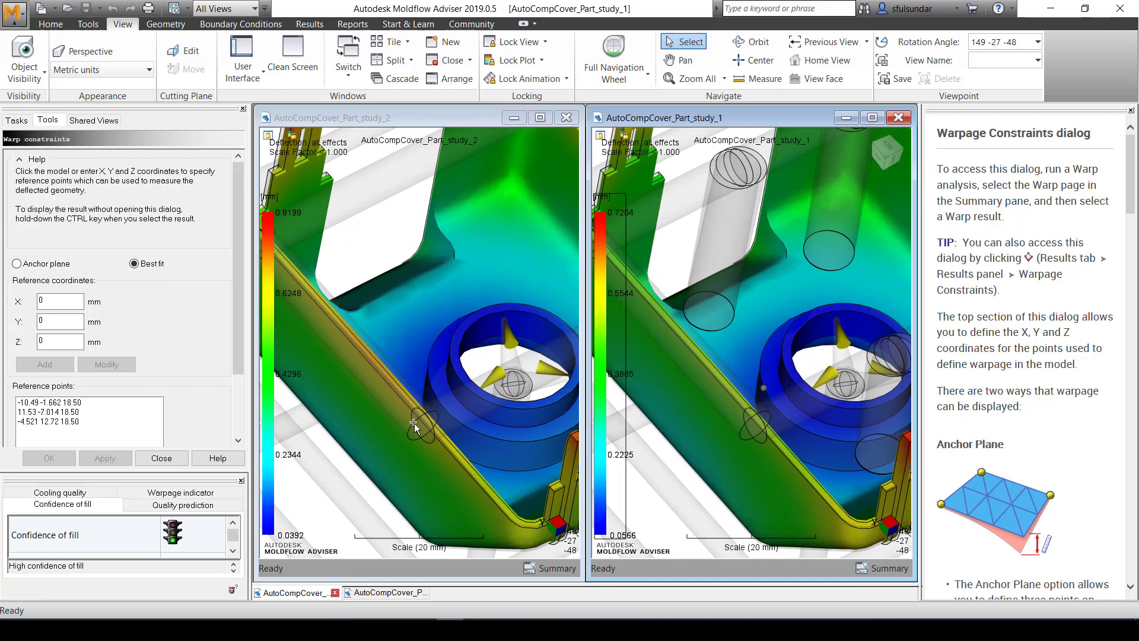
{"action": "scroll", "coordinate": [745, 430], "scroll_direction": "up", "scroll_amount": 1}
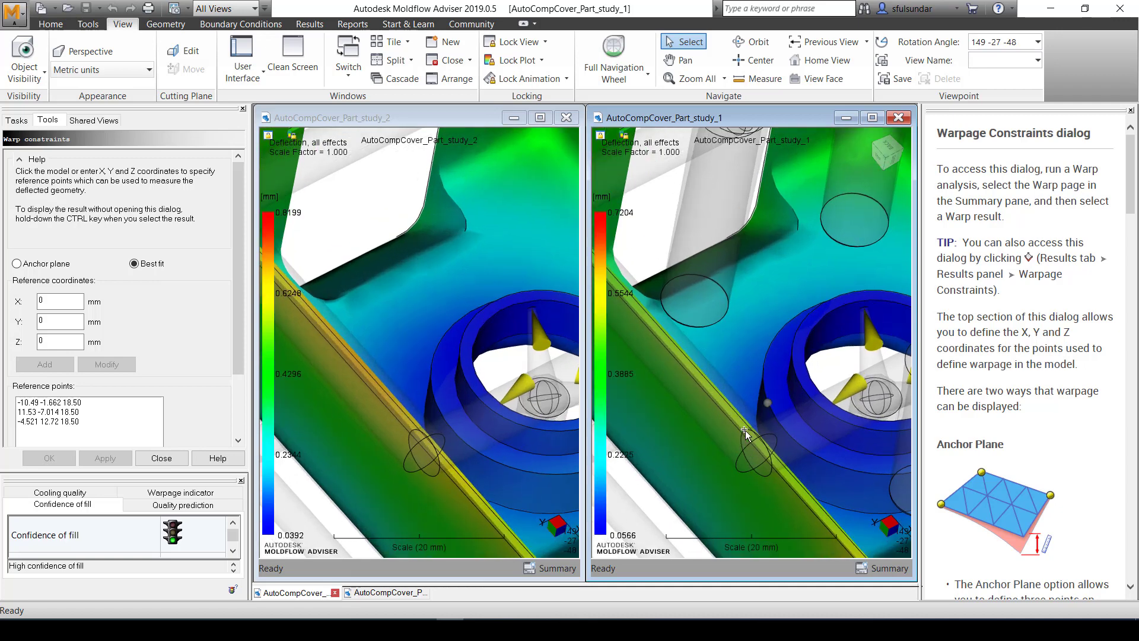
{"action": "scroll", "coordinate": [734, 412], "scroll_direction": "down", "scroll_amount": 2}
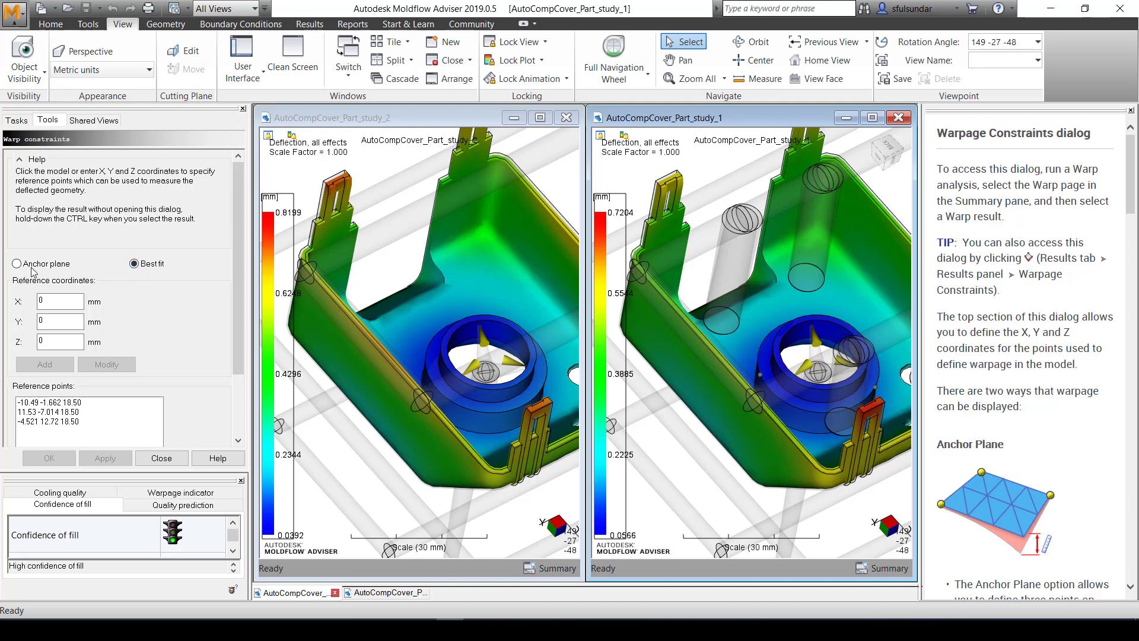
Close study 1's window and maximize study 2 to fill the viewing area.
{"action": "left_click", "coordinate": [901, 118]}
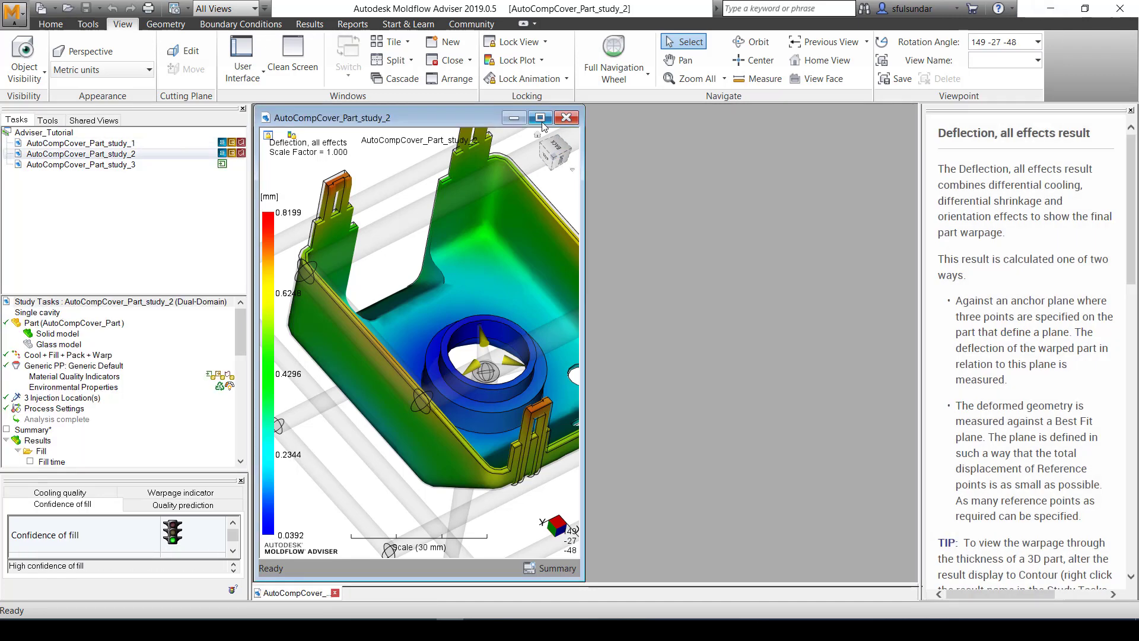
{"action": "left_click", "coordinate": [539, 118]}
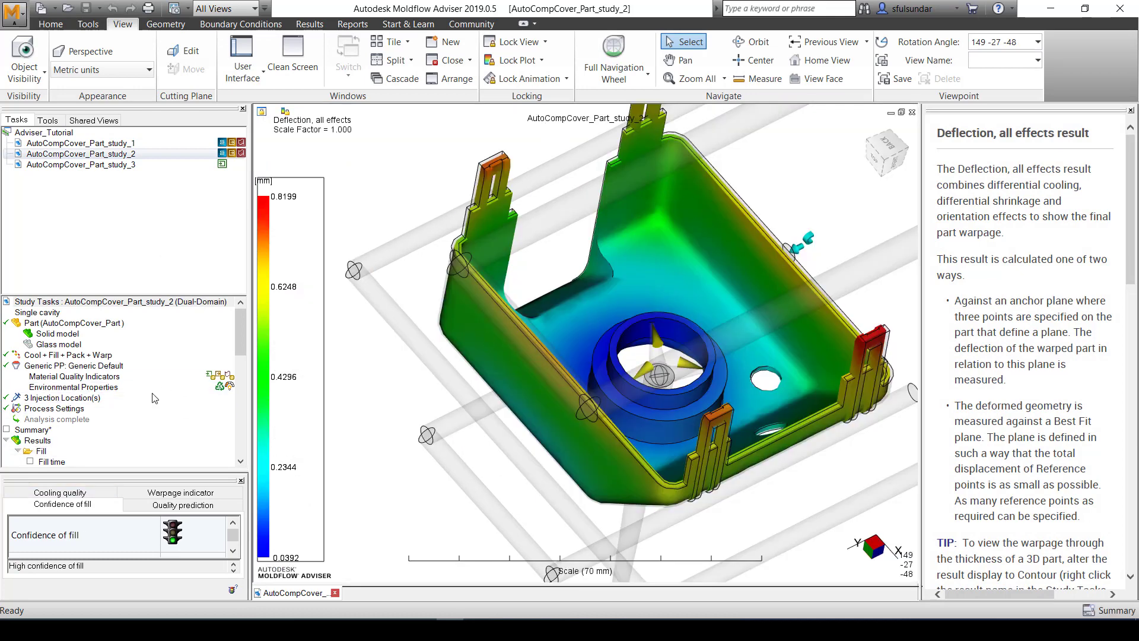
{"action": "scroll", "coordinate": [50, 434], "scroll_direction": "down", "scroll_amount": 3}
{"action": "scroll", "coordinate": [72, 432], "scroll_direction": "down", "scroll_amount": 4}
{"action": "scroll", "coordinate": [104, 432], "scroll_direction": "down", "scroll_amount": 5}
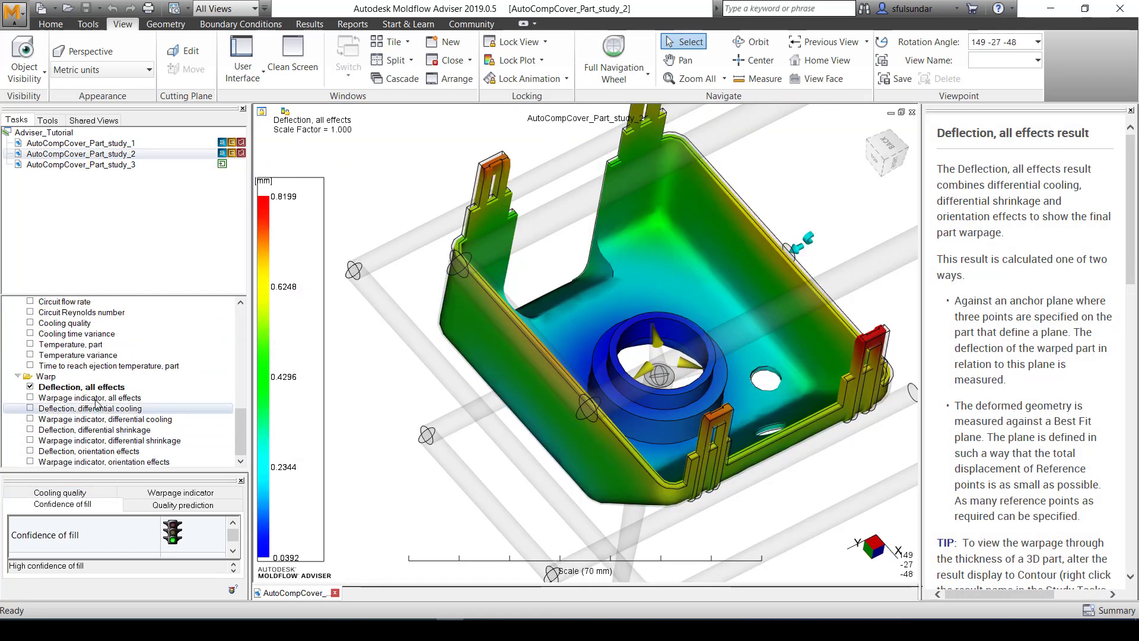
Set study 2's deflection to an anchor plane through three picked part corners.
{"action": "left_click", "coordinate": [29, 388]}
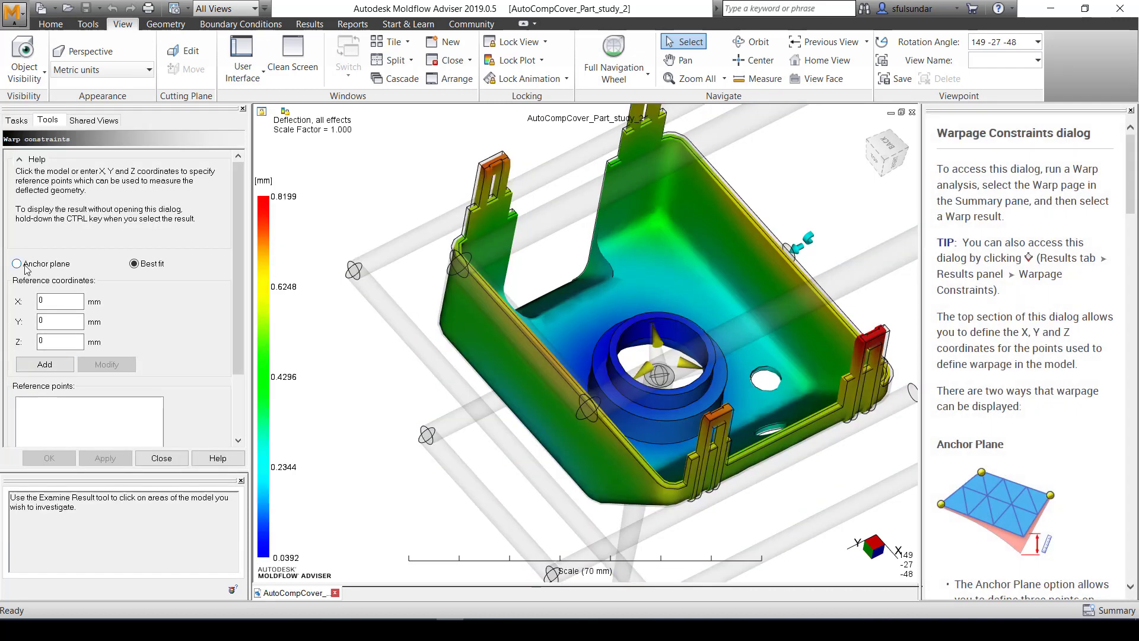
{"action": "left_click", "coordinate": [17, 263]}
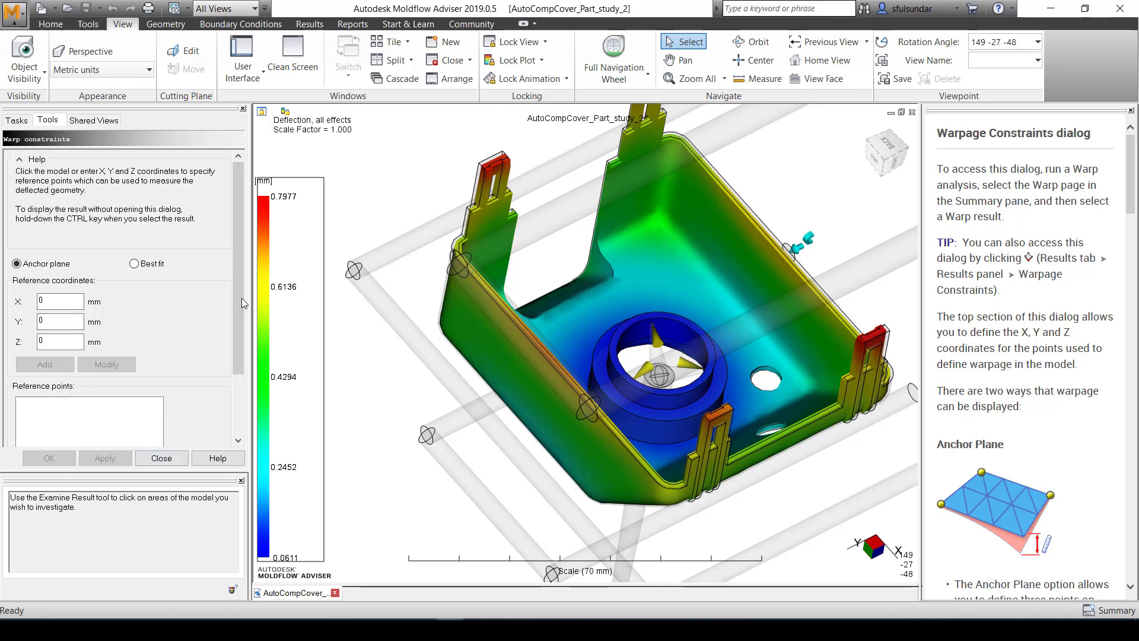
{"action": "left_click_drag", "start_coordinate": [238, 318], "coordinate": [235, 413]}
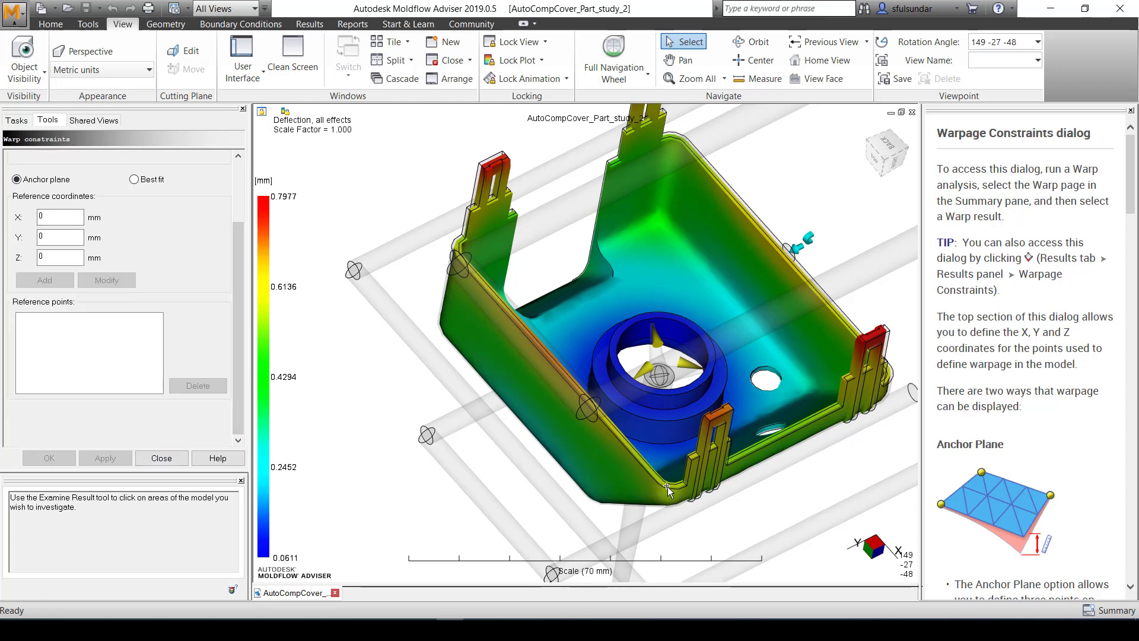
{"action": "left_click", "coordinate": [667, 487]}
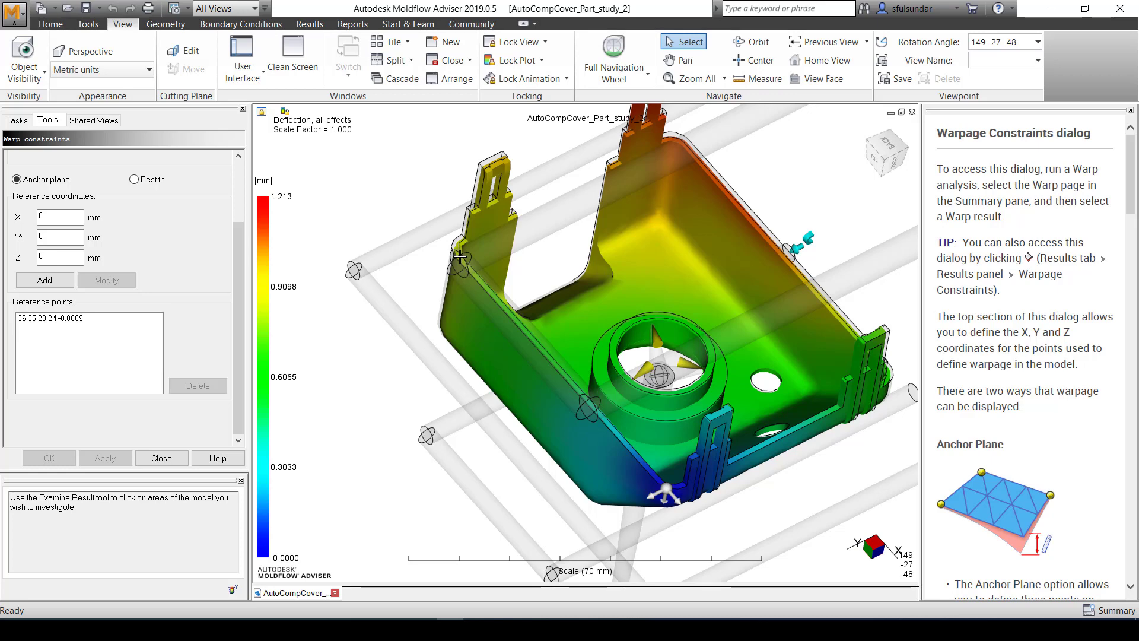
{"action": "middle_click_drag", "start_coordinate": [517, 266], "coordinate": [422, 279]}
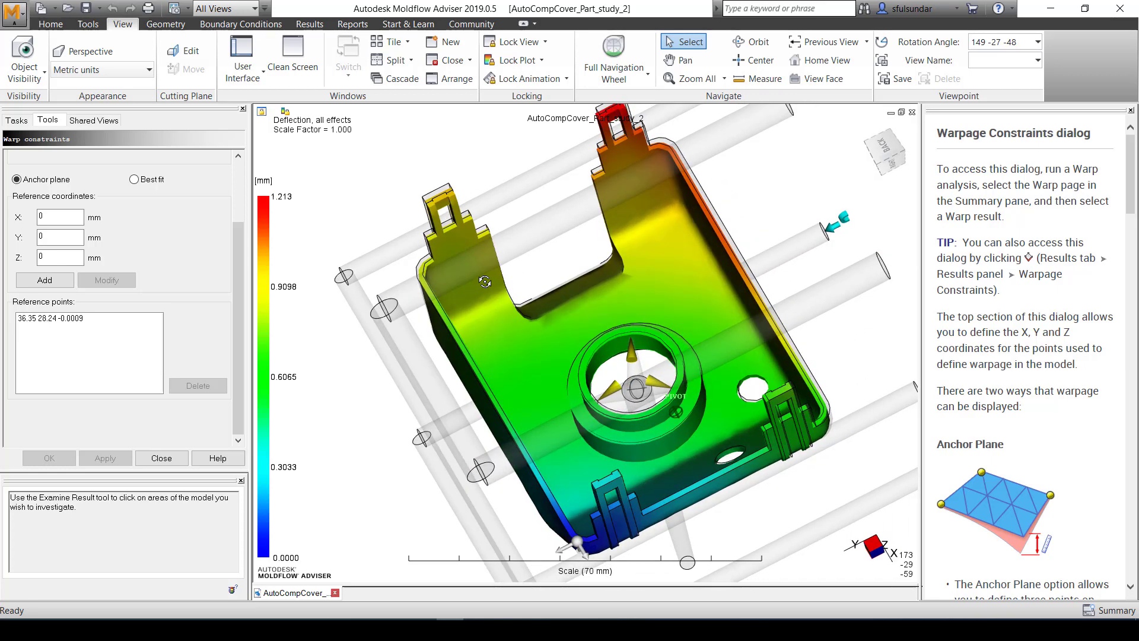
{"action": "left_click", "coordinate": [419, 273]}
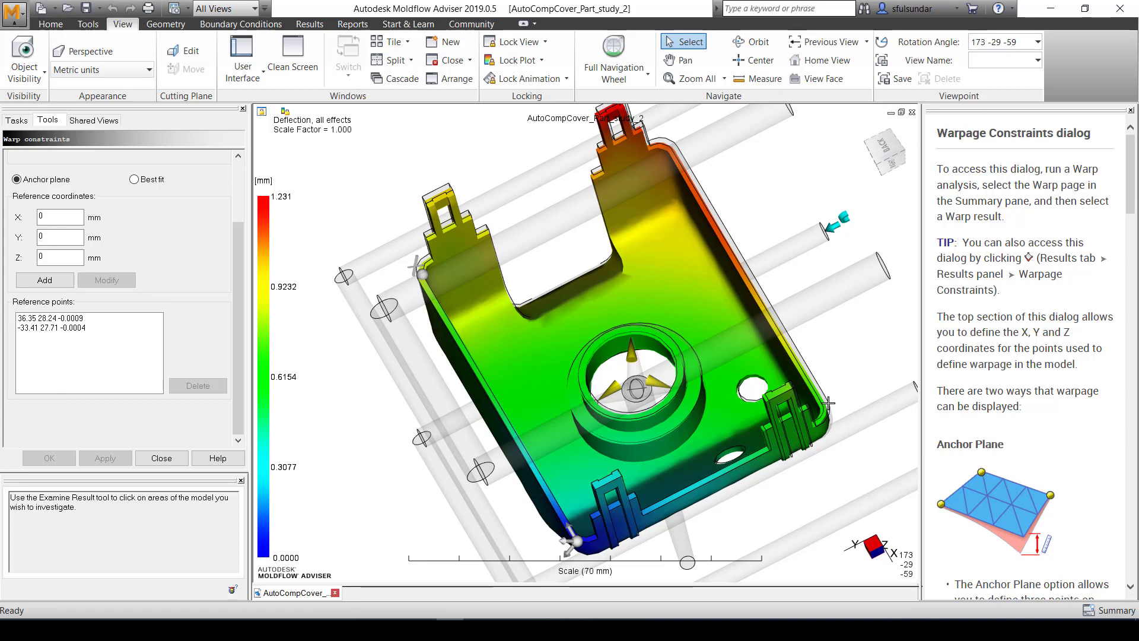
{"action": "left_click", "coordinate": [829, 403]}
Orbit to review the anchored deflection and reselect Deflection, all effects in the Tasks list.
{"action": "mouse_move", "coordinate": [829, 404]}
{"action": "middle_mouse_down"}
{"action": "mouse_move", "coordinate": [798, 297]}
{"action": "mouse_move", "coordinate": [765, 416]}
{"action": "mouse_move", "coordinate": [677, 395]}
{"action": "middle_mouse_up"}
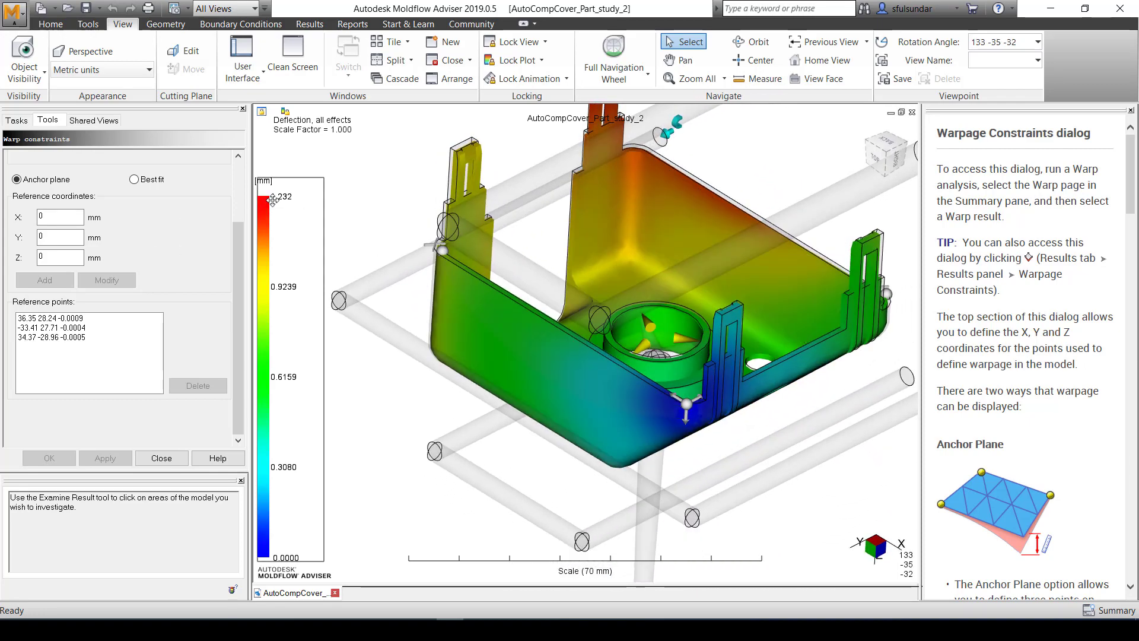
{"action": "middle_click_drag", "start_coordinate": [614, 356], "coordinate": [621, 363]}
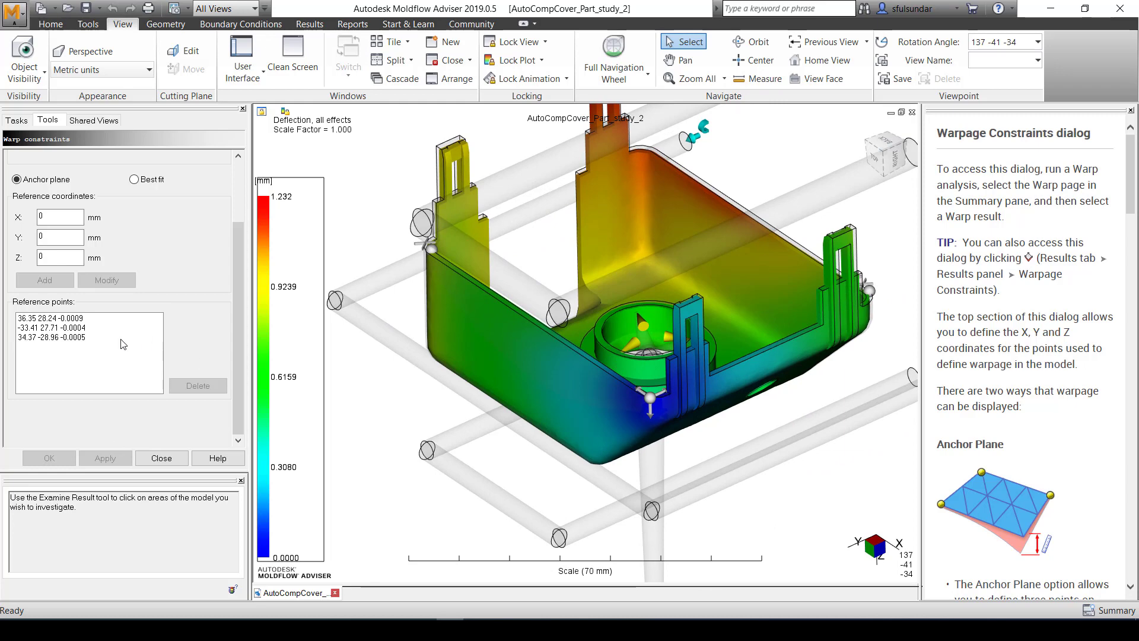
{"action": "left_click", "coordinate": [17, 121]}
{"action": "left_click", "coordinate": [120, 389]}
Set the deflection plot's colour to Banded with 10 colours in its Properties and apply it.
{"action": "right_click", "coordinate": [120, 388]}
{"action": "left_click", "coordinate": [164, 436]}
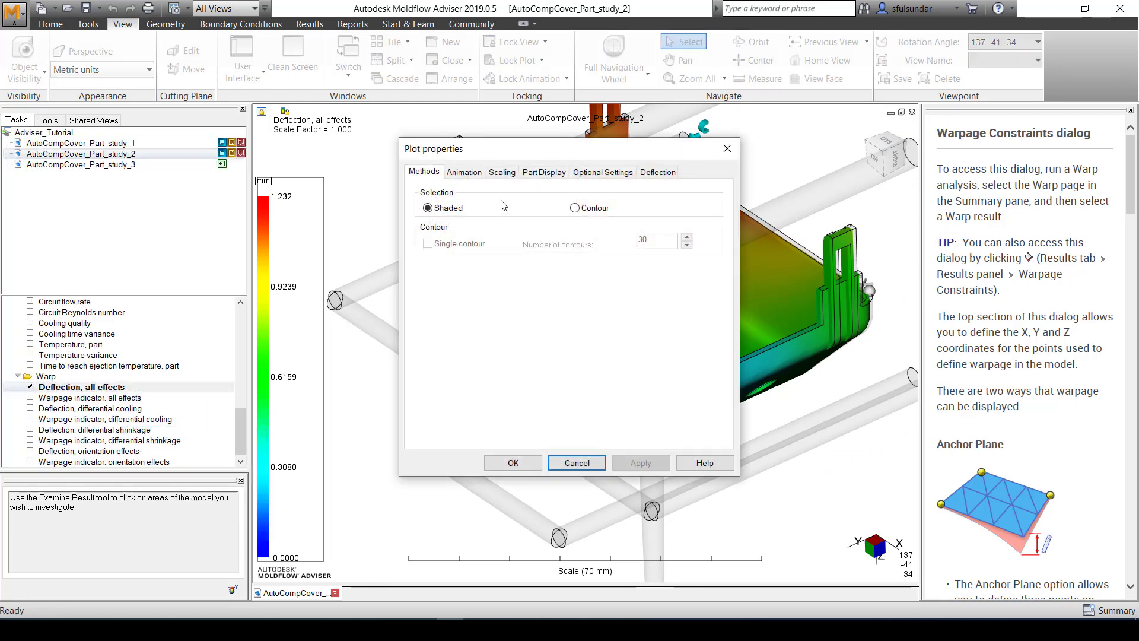
{"action": "left_click", "coordinate": [541, 173]}
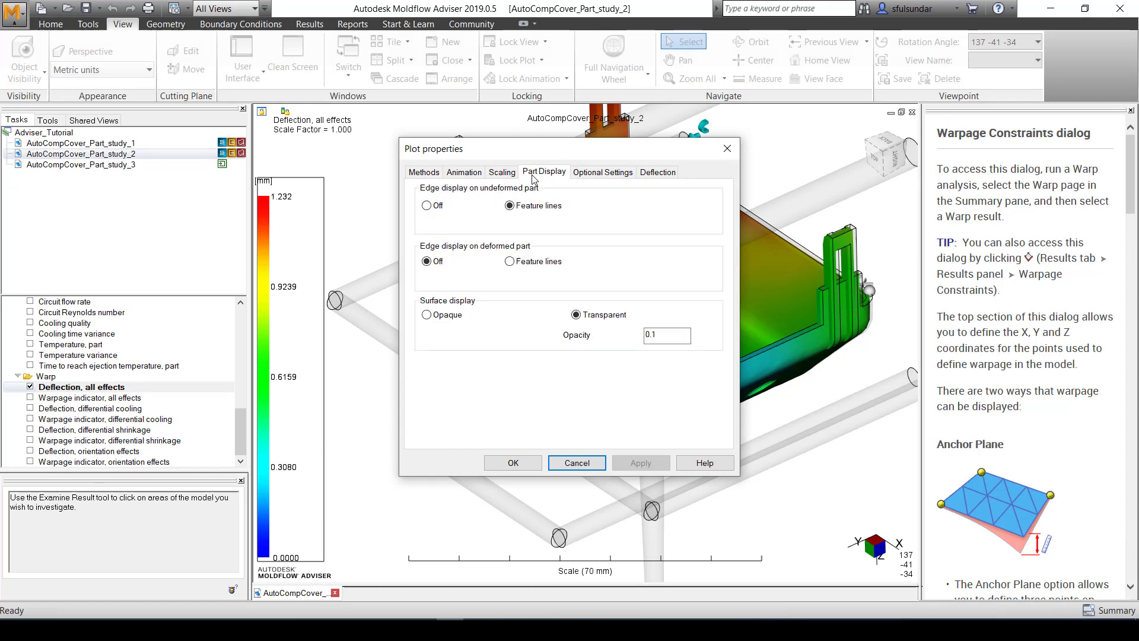
{"action": "left_click", "coordinate": [614, 178]}
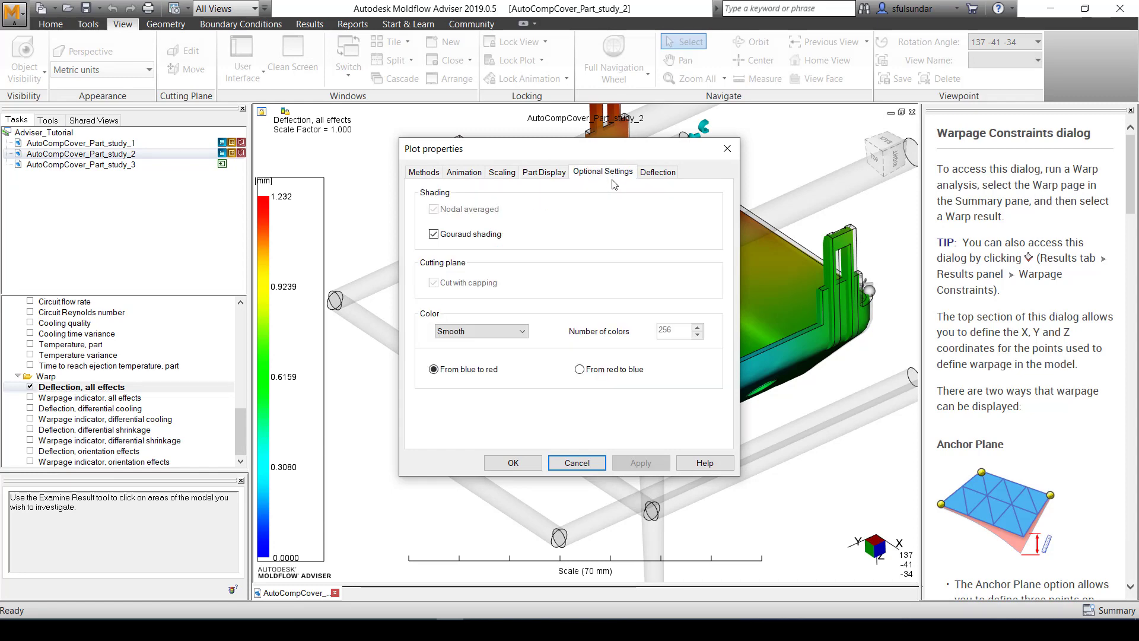
{"action": "left_click", "coordinate": [459, 331]}
{"action": "left_click", "coordinate": [463, 349]}
{"action": "left_click", "coordinate": [641, 463]}
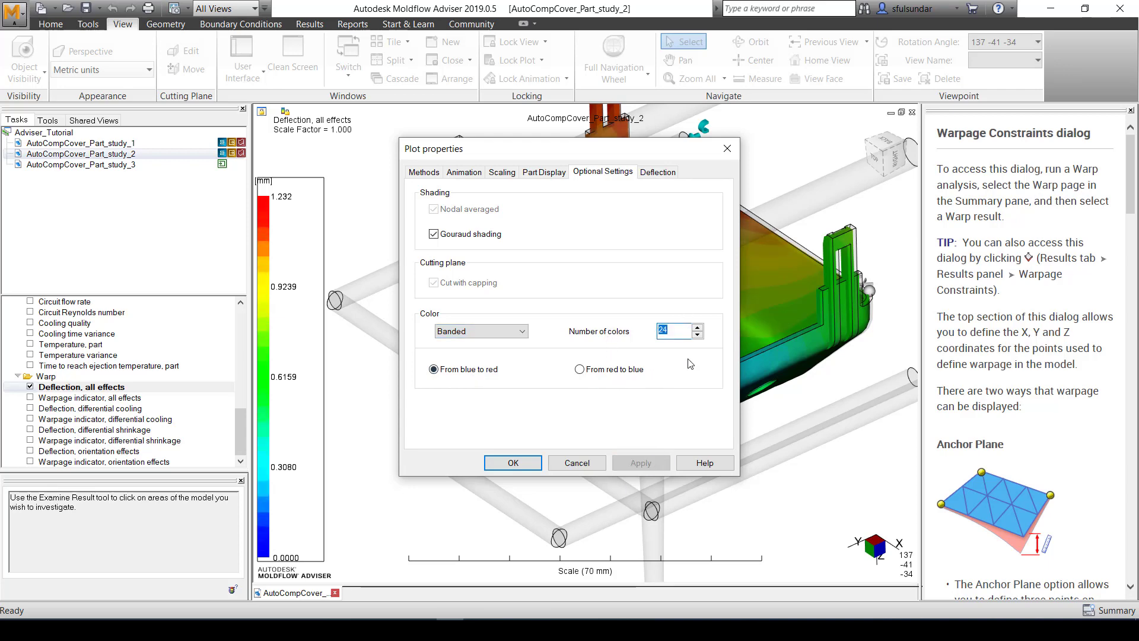
{"action": "type", "text": "10"}
{"action": "left_click", "coordinate": [637, 464]}
{"action": "left_click", "coordinate": [525, 470]}
{"action": "mouse_move", "coordinate": [525, 470]}
{"action": "middle_mouse_down"}
{"action": "mouse_move", "coordinate": [653, 260]}
{"action": "mouse_move", "coordinate": [581, 305]}
{"action": "mouse_move", "coordinate": [597, 341]}
{"action": "middle_mouse_up"}
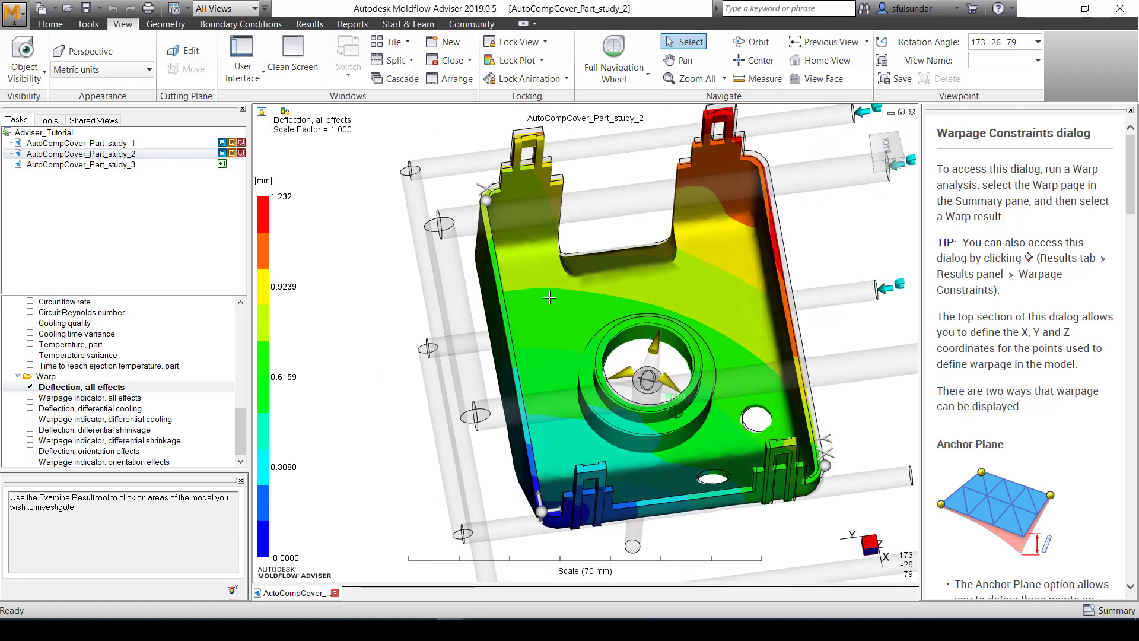
Examine deflection values at several points, including 1.047 mm on the upper-right edge.
{"action": "middle_click_drag", "start_coordinate": [596, 341], "coordinate": [677, 409]}
{"action": "right_click", "coordinate": [530, 277]}
{"action": "left_click", "coordinate": [561, 302]}
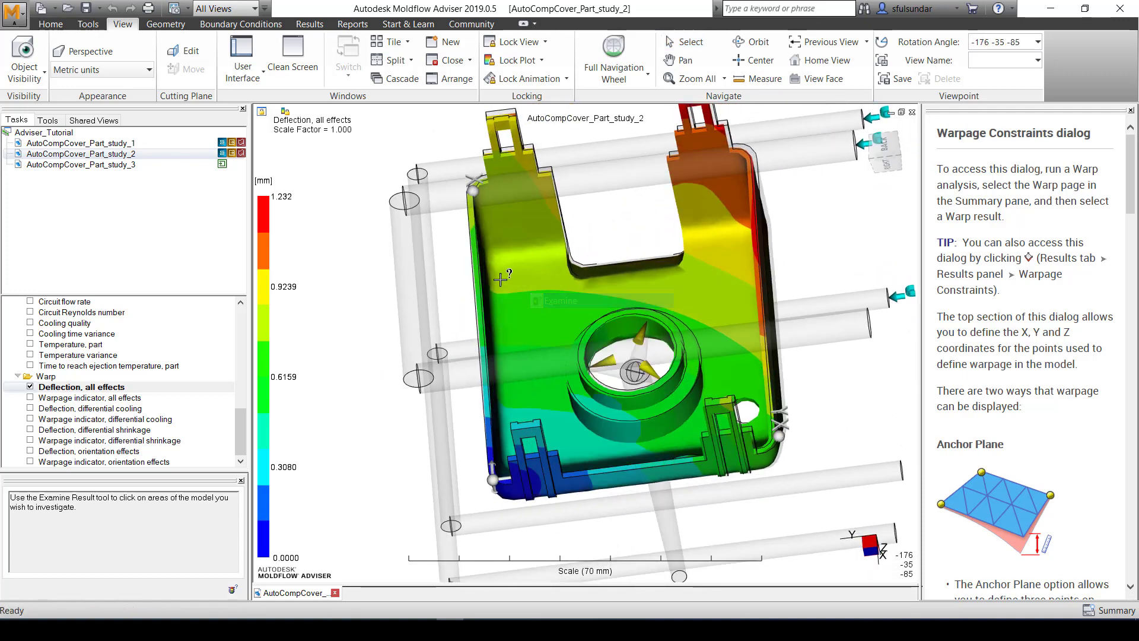
{"action": "left_click", "coordinate": [481, 308]}
{"action": "left_click", "coordinate": [473, 254]}
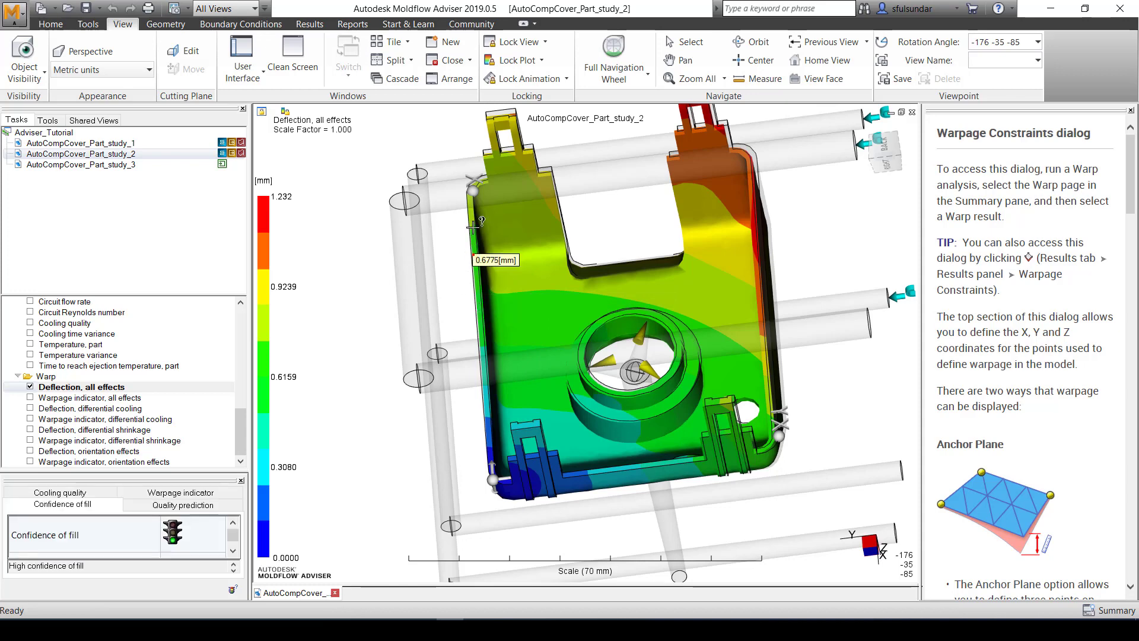
{"action": "left_click", "coordinate": [473, 217]}
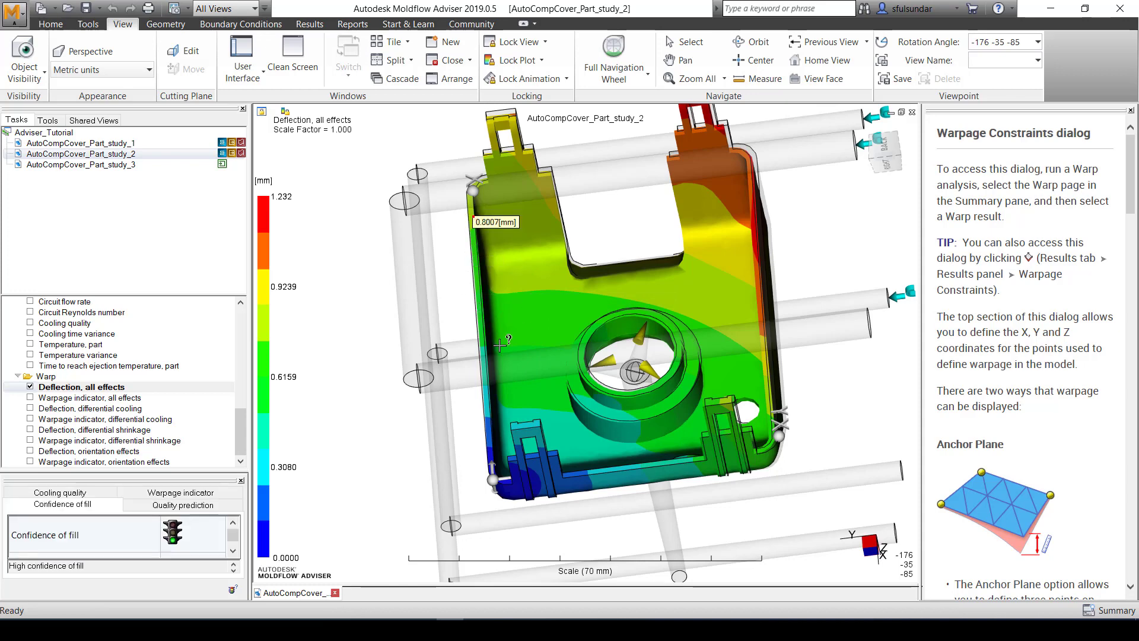
{"action": "left_click", "coordinate": [489, 425]}
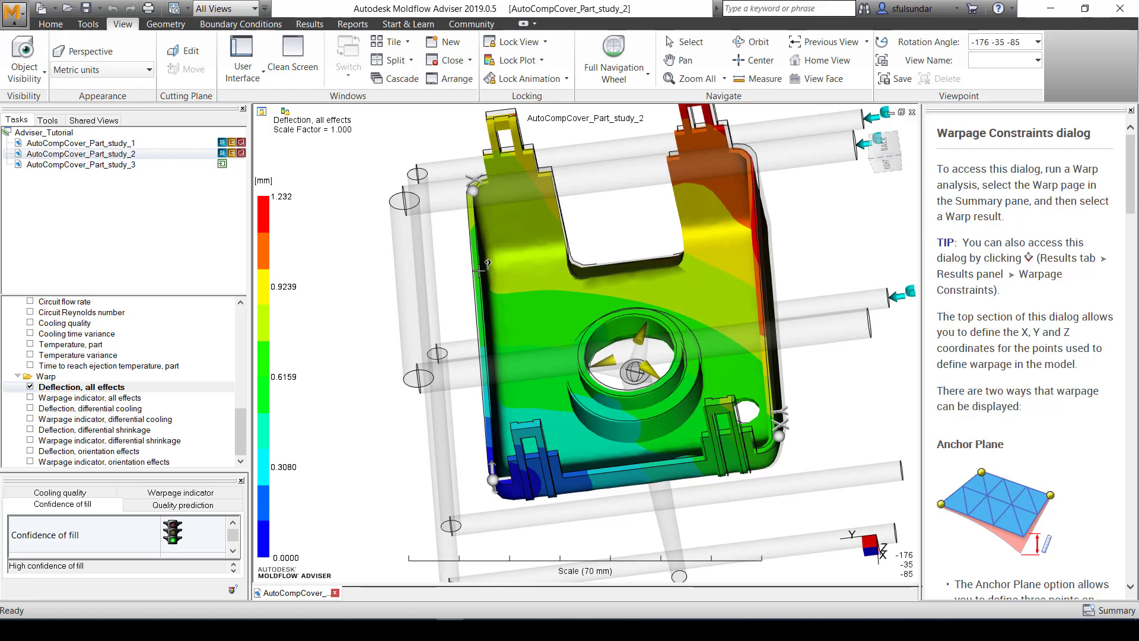
{"action": "mouse_move", "coordinate": [676, 406]}
{"action": "middle_mouse_down"}
{"action": "mouse_move", "coordinate": [736, 392]}
{"action": "mouse_move", "coordinate": [776, 199]}
{"action": "middle_mouse_up"}
{"action": "left_click", "coordinate": [745, 148]}
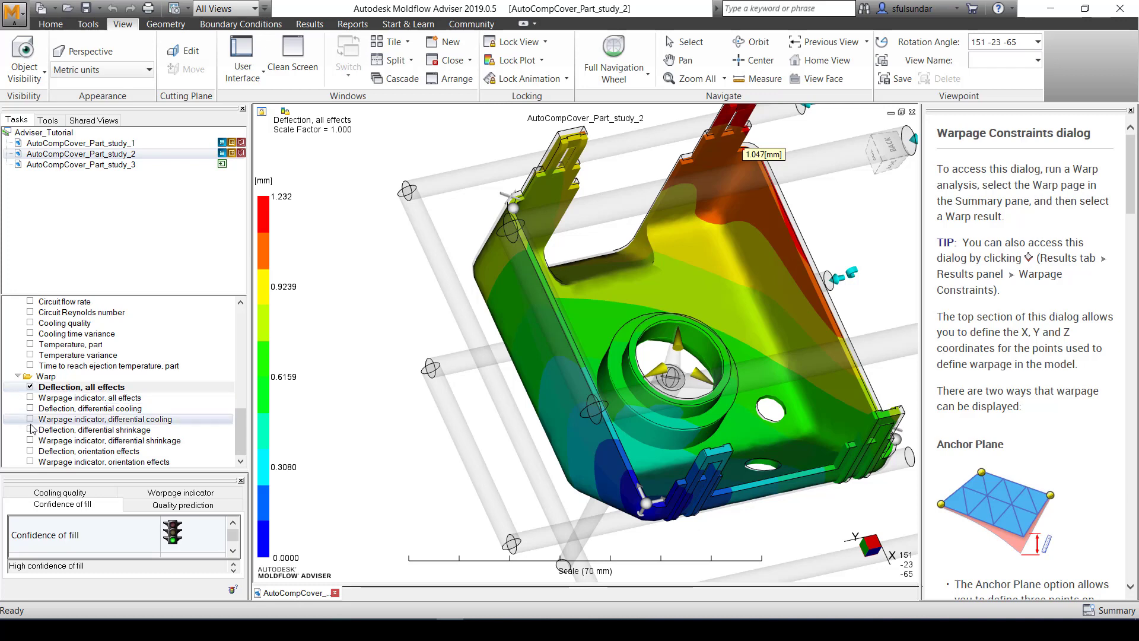
Show the differential cooling then differential shrinkage deflection results, dismissing Warp constraints each time.
{"action": "left_click", "coordinate": [36, 387]}
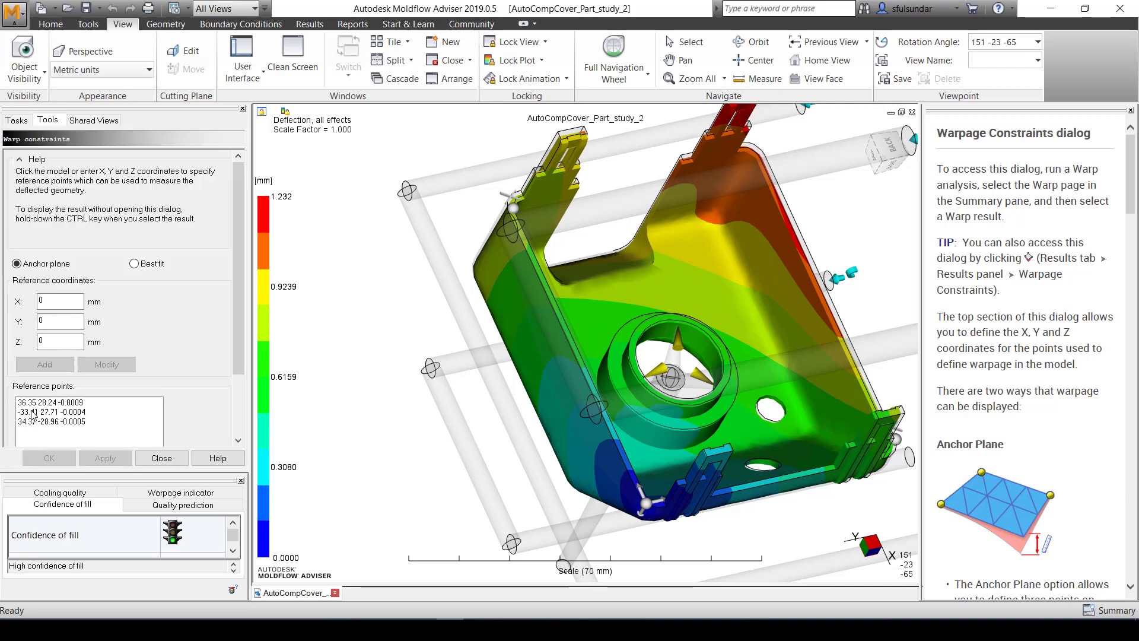
{"action": "left_click", "coordinate": [160, 461]}
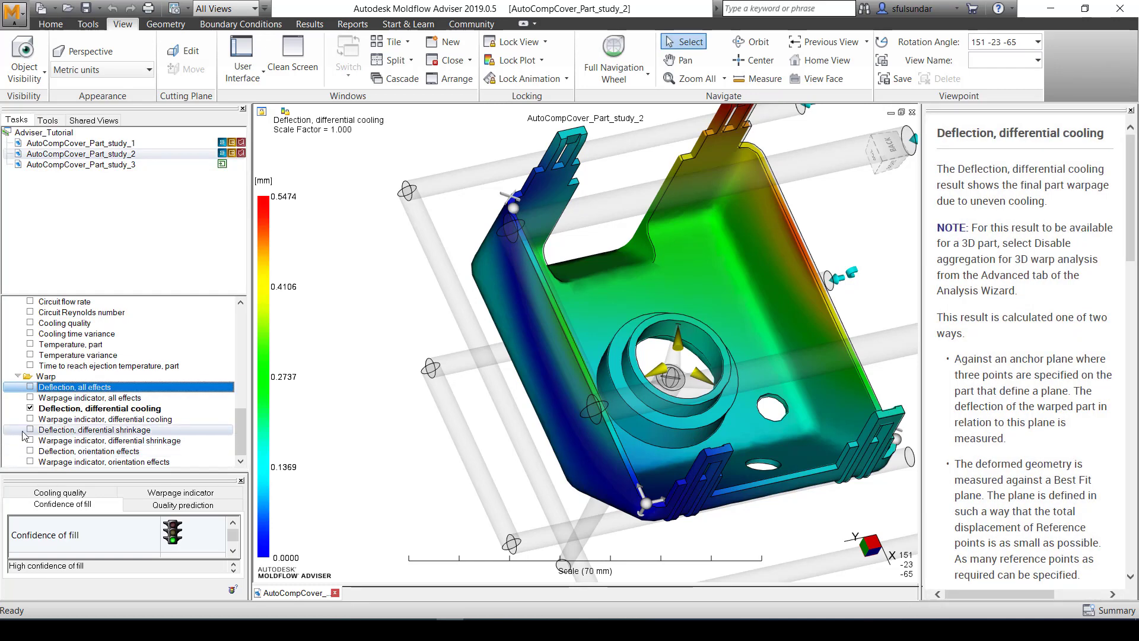
{"action": "left_click", "coordinate": [32, 432]}
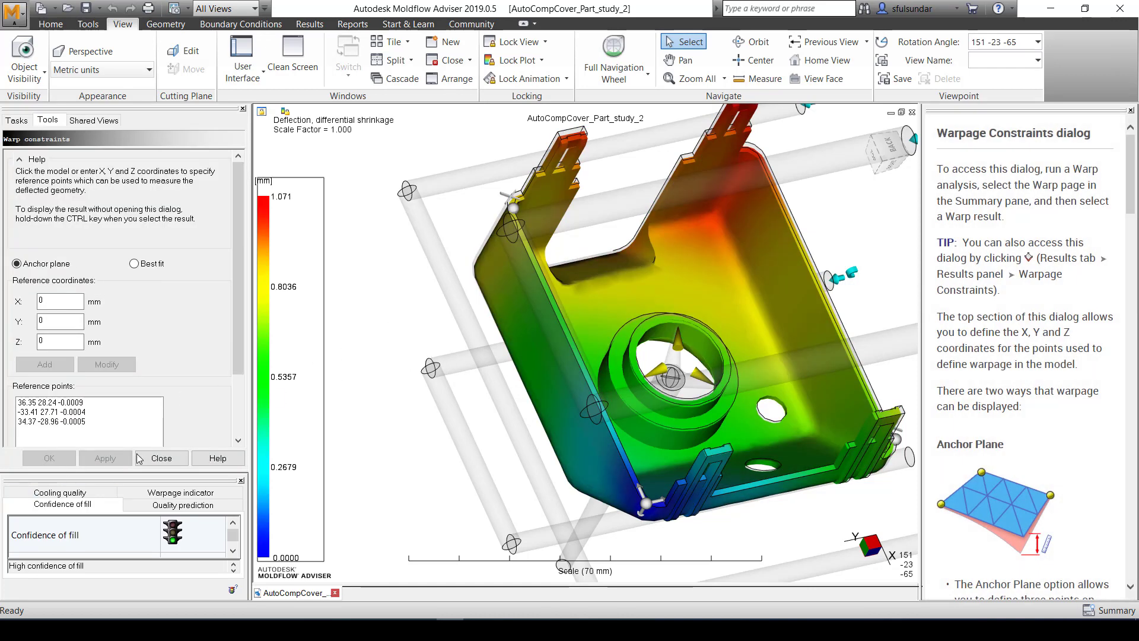
{"action": "left_click", "coordinate": [162, 458]}
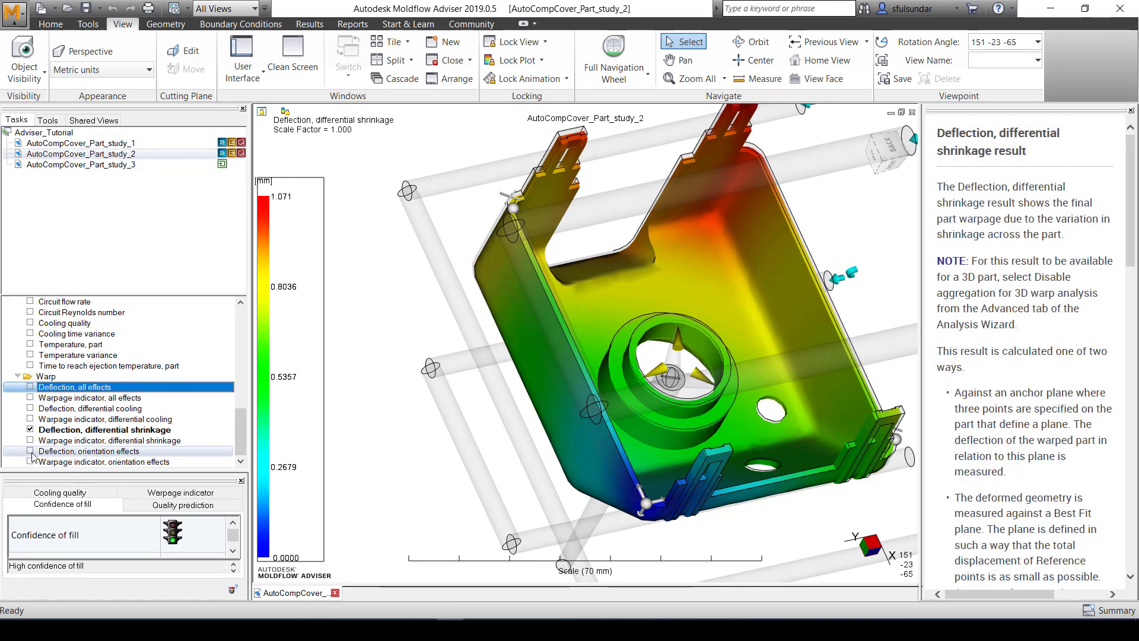
Split the display window into four panes via View > Split.
{"action": "left_click", "coordinate": [392, 62]}
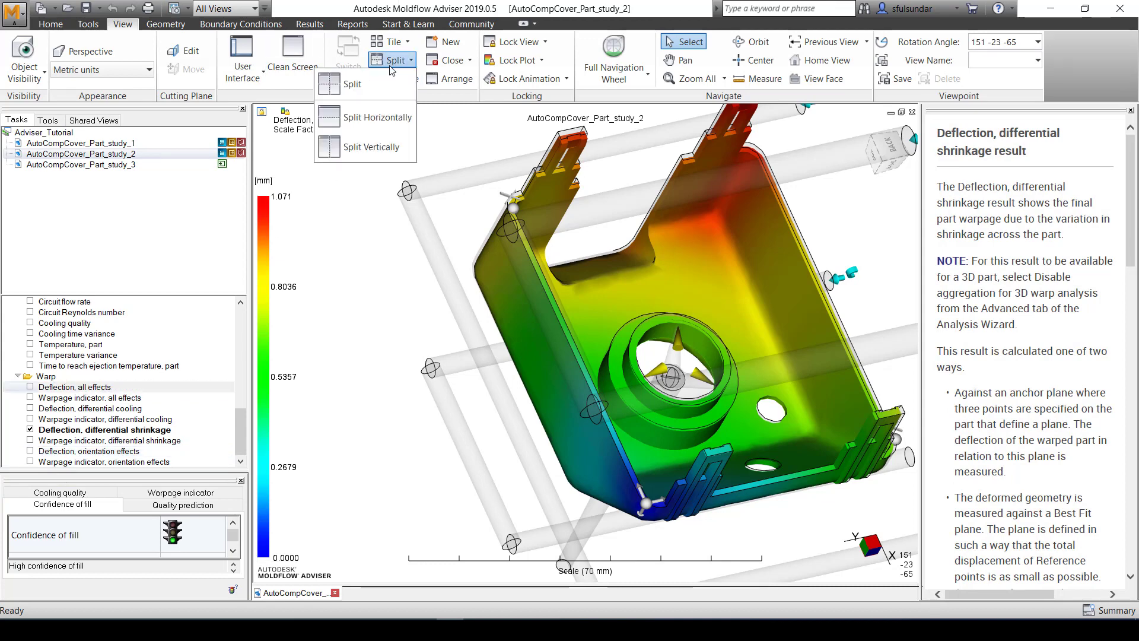
{"action": "left_click", "coordinate": [353, 84]}
{"action": "left_click", "coordinate": [586, 346]}
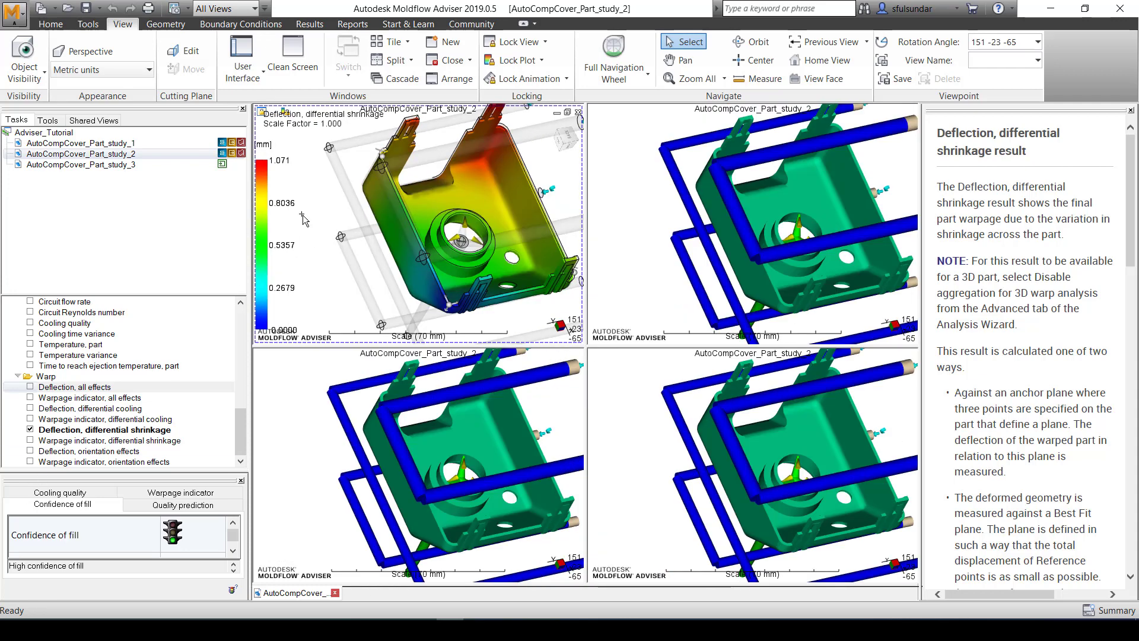
Assign all-effects, differential cooling, differential shrinkage and orientation-effects deflection to the four panes.
{"action": "left_click", "coordinate": [74, 388]}
{"action": "left_click", "coordinate": [721, 267]}
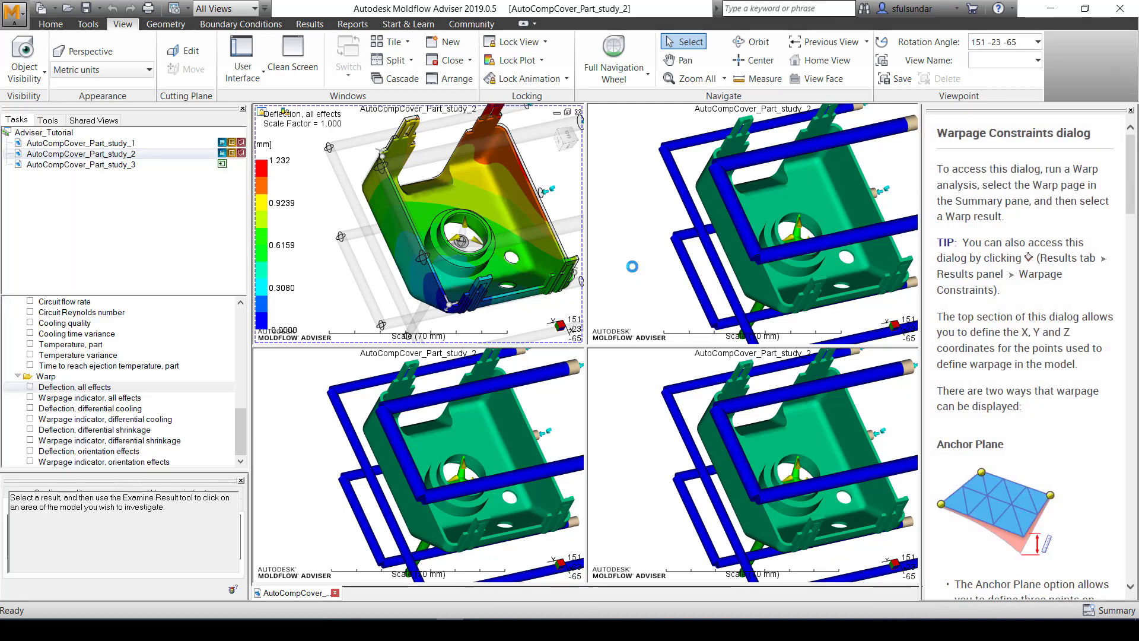
{"action": "left_click", "coordinate": [31, 410]}
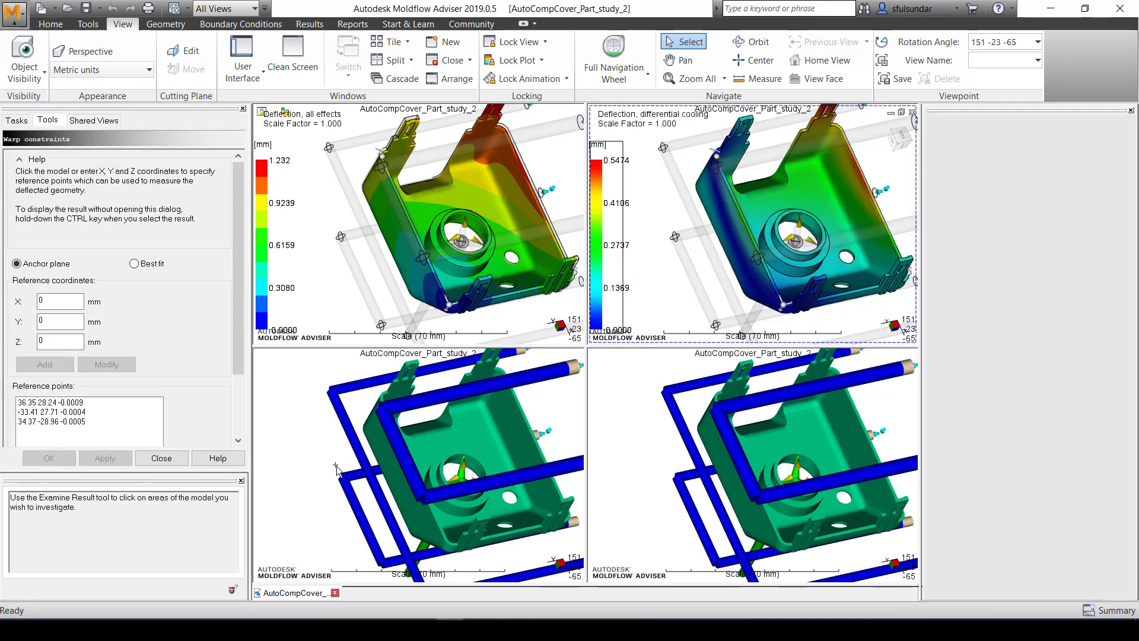
{"action": "left_click", "coordinate": [305, 429]}
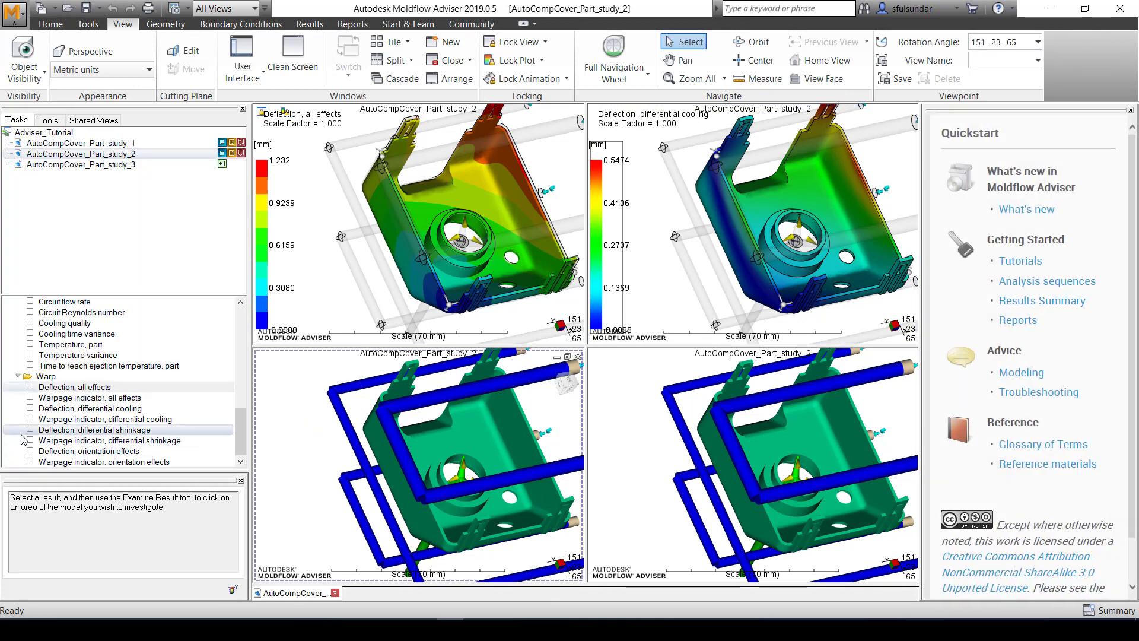
{"action": "left_click", "coordinate": [32, 430]}
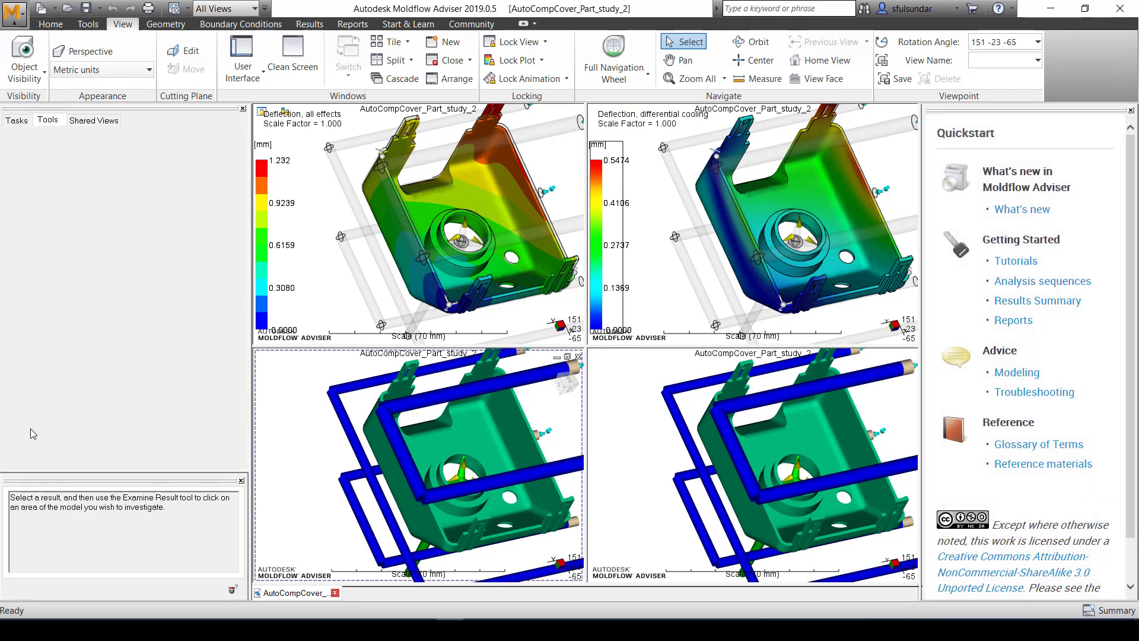
{"action": "left_click", "coordinate": [643, 437]}
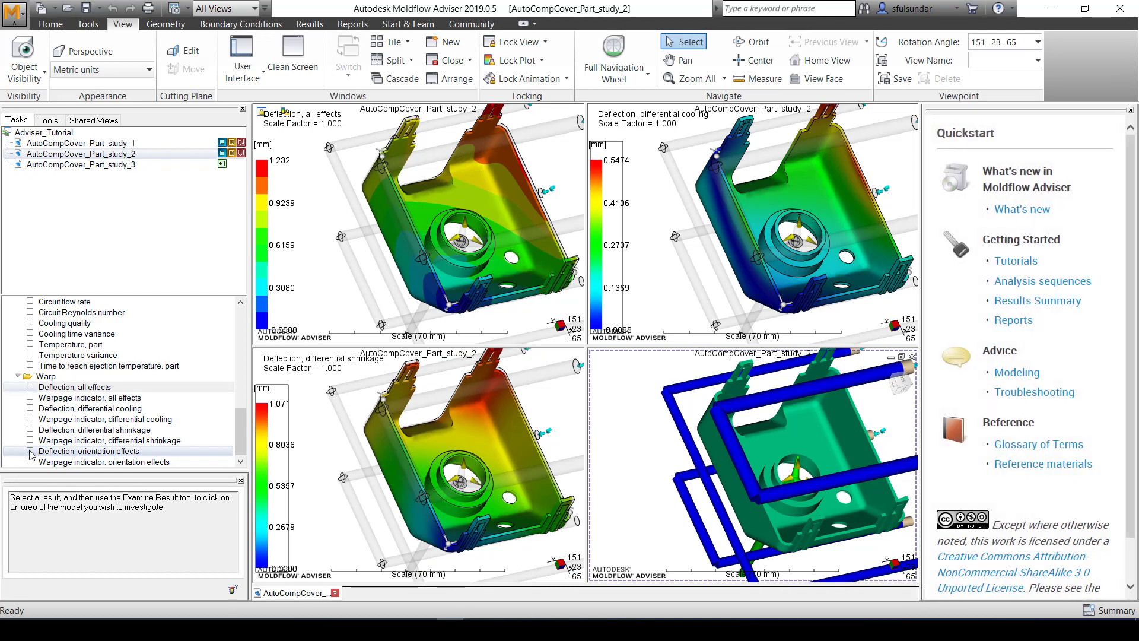
{"action": "left_click", "coordinate": [32, 451]}
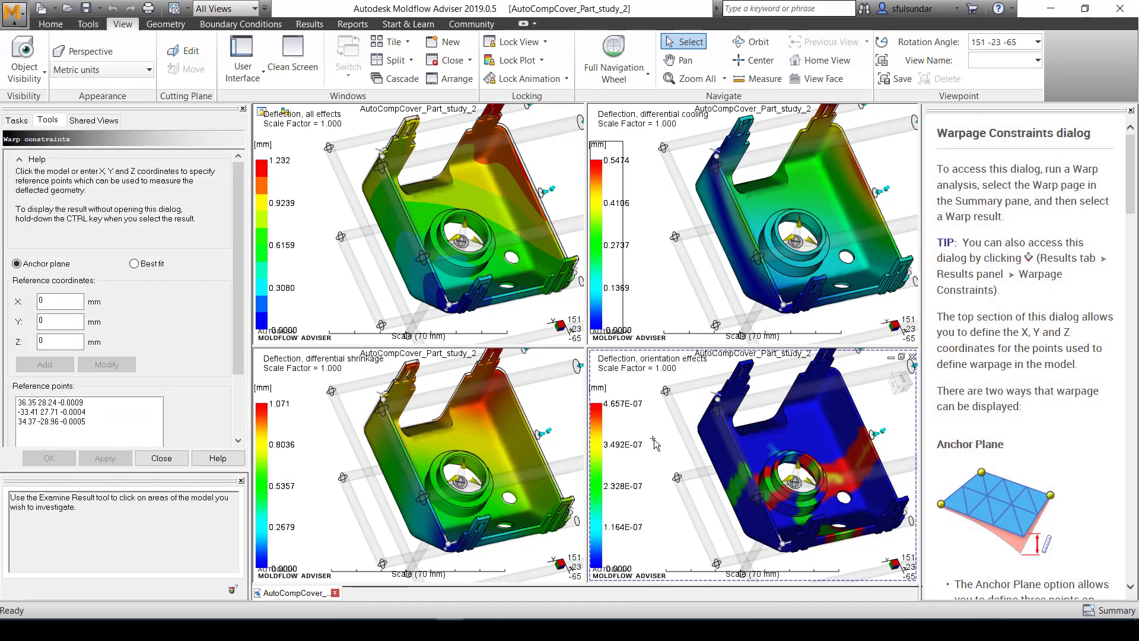
Lock all four views together and orbit them in unison to a near top-down angle.
{"action": "left_click", "coordinate": [519, 43]}
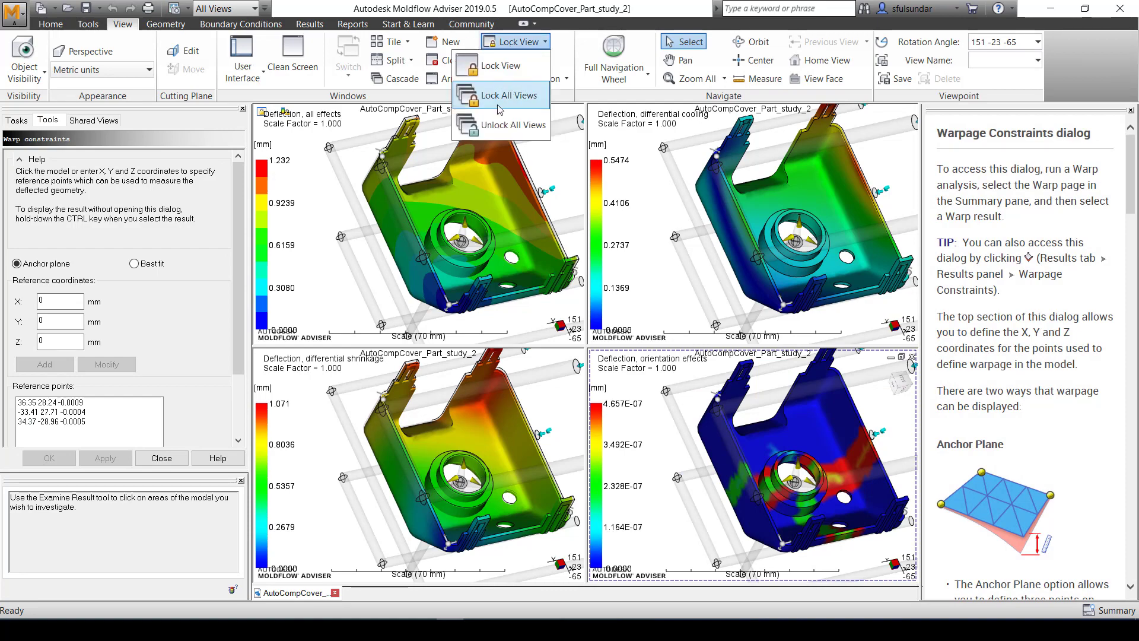
{"action": "left_click", "coordinate": [502, 107]}
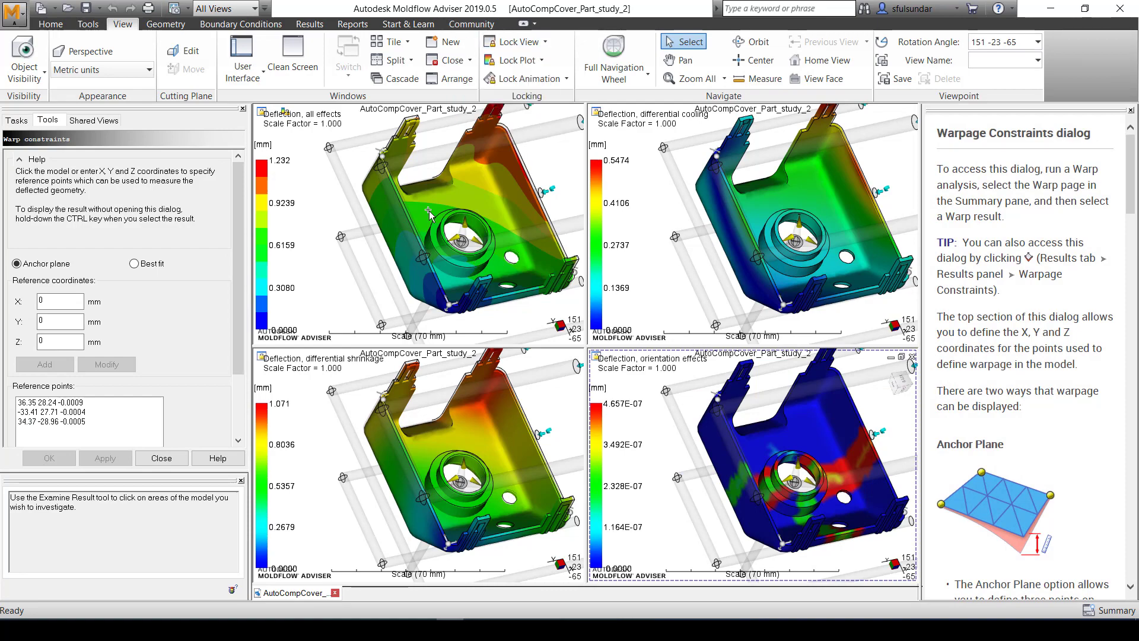
{"action": "middle_click_drag", "start_coordinate": [529, 264], "coordinate": [478, 261]}
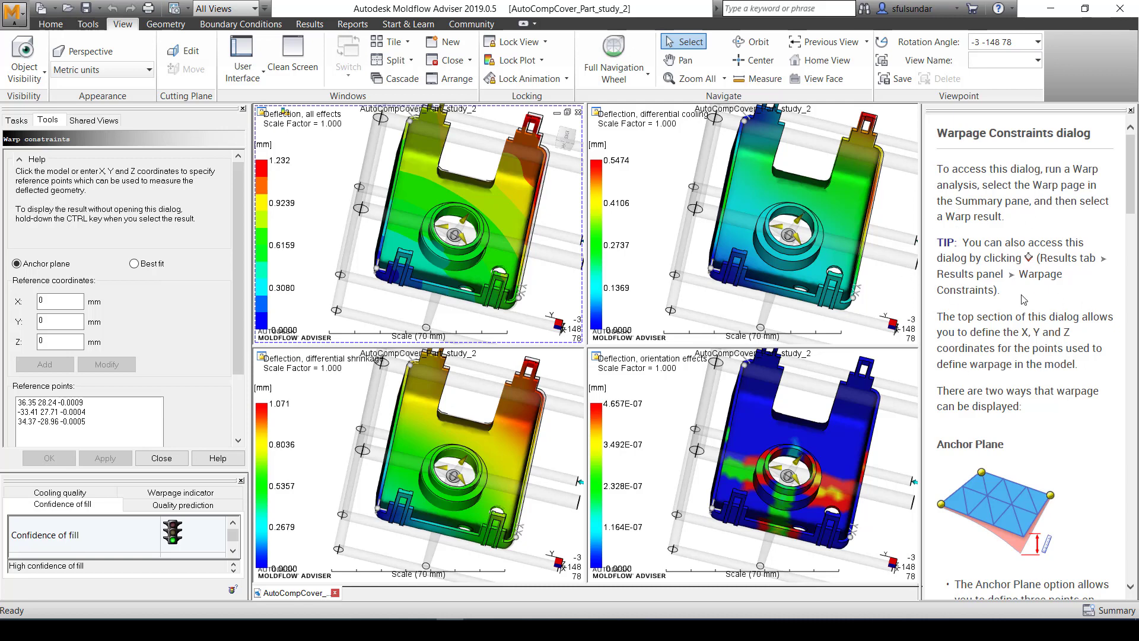
{"action": "scroll", "coordinate": [1023, 301], "scroll_direction": "down", "scroll_amount": 4}
{"action": "scroll", "coordinate": [1024, 301], "scroll_direction": "down", "scroll_amount": 5}
{"action": "scroll", "coordinate": [1023, 298], "scroll_direction": "down", "scroll_amount": 1}
{"action": "scroll", "coordinate": [1025, 293], "scroll_direction": "down", "scroll_amount": 1}
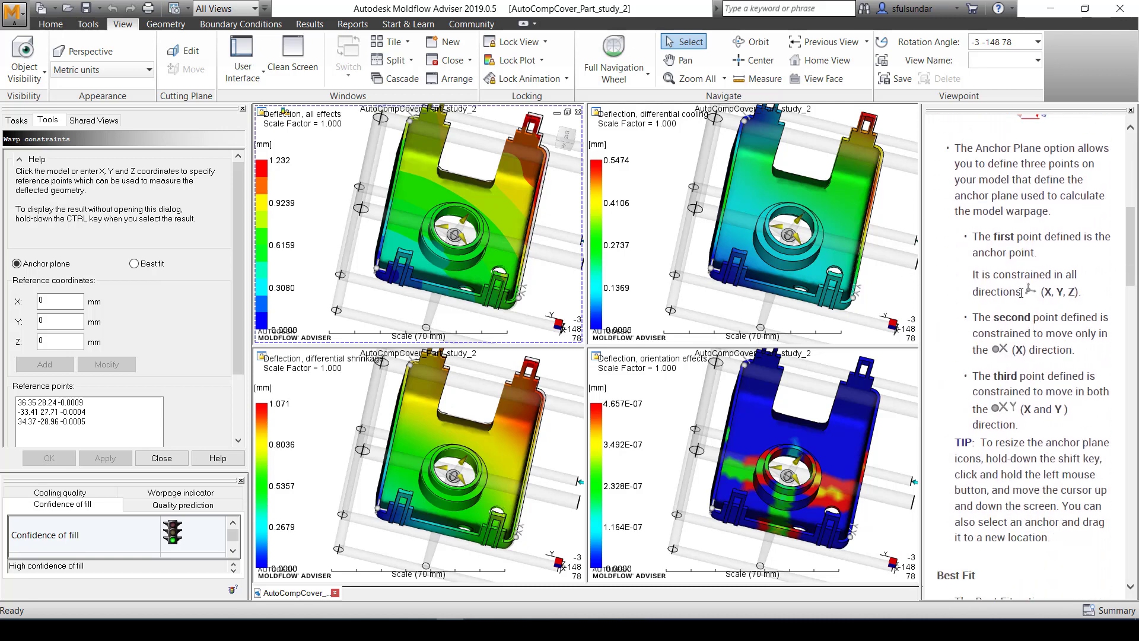
{"action": "scroll", "coordinate": [1022, 304], "scroll_direction": "down", "scroll_amount": 7}
{"action": "scroll", "coordinate": [1021, 304], "scroll_direction": "down", "scroll_amount": 1}
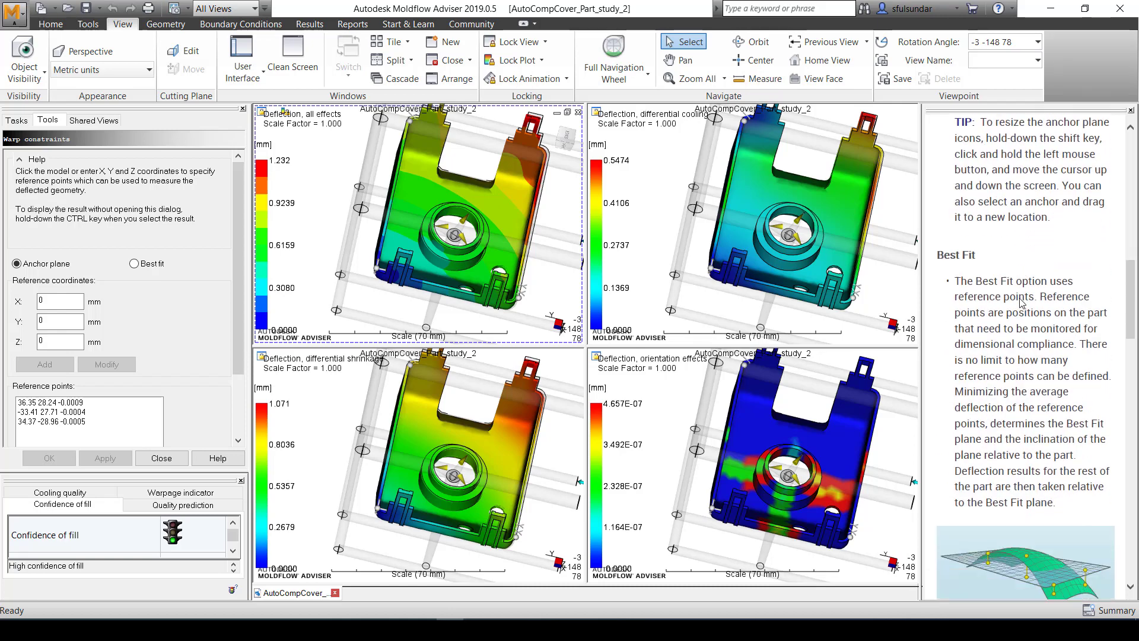
{"action": "scroll", "coordinate": [1021, 304], "scroll_direction": "down", "scroll_amount": 1}
{"action": "scroll", "coordinate": [1021, 304], "scroll_direction": "down", "scroll_amount": 6}
{"action": "scroll", "coordinate": [1021, 303], "scroll_direction": "down", "scroll_amount": 5}
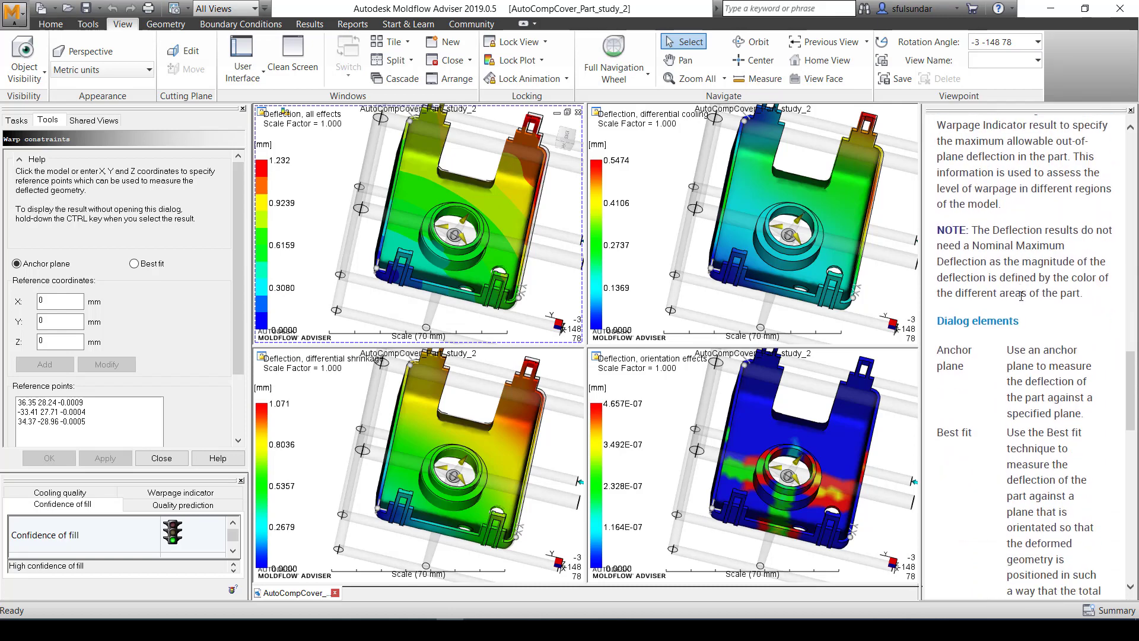
{"action": "scroll", "coordinate": [1021, 296], "scroll_direction": "down", "scroll_amount": 6}
{"action": "scroll", "coordinate": [1021, 296], "scroll_direction": "down", "scroll_amount": 5}
{"action": "scroll", "coordinate": [1021, 296], "scroll_direction": "down", "scroll_amount": 10}
{"action": "scroll", "coordinate": [1021, 296], "scroll_direction": "down", "scroll_amount": 3}
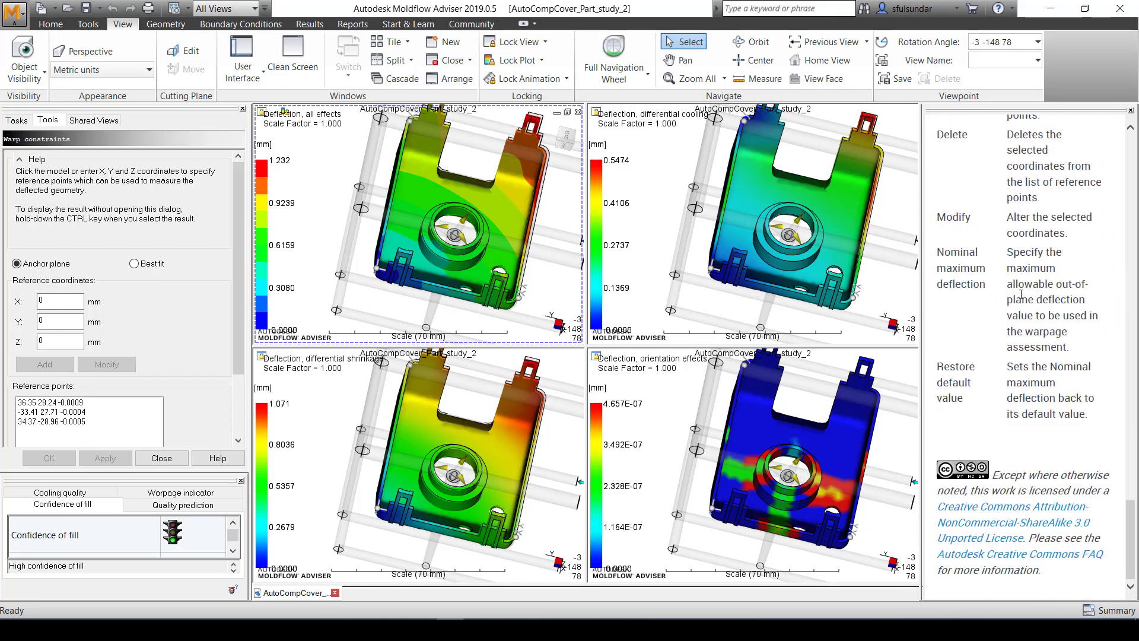